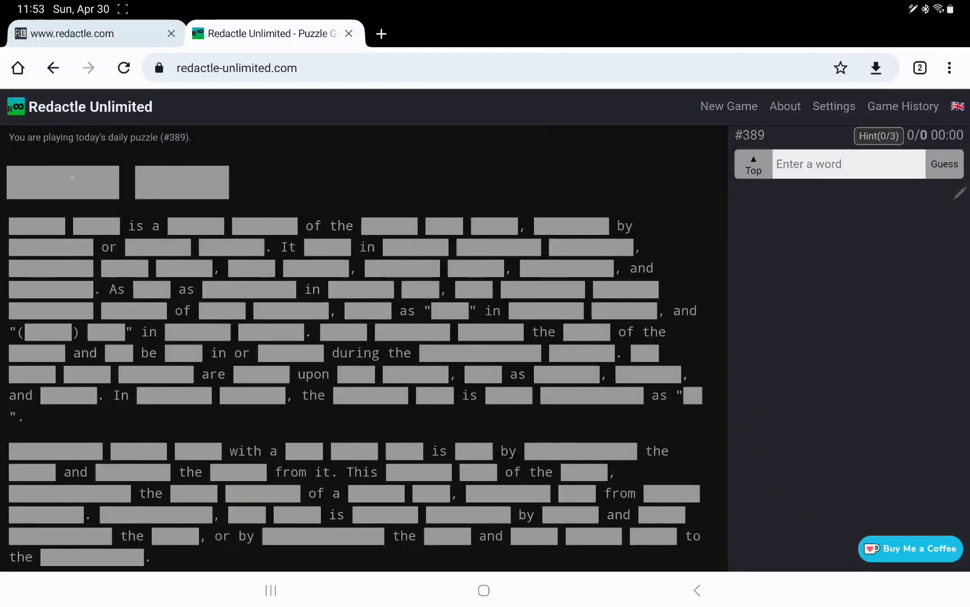
# Step: Reveal letter counts for both title words and the hidden words in the article's first line
pyautogui.click(63, 182)
pyautogui.click(182, 183)
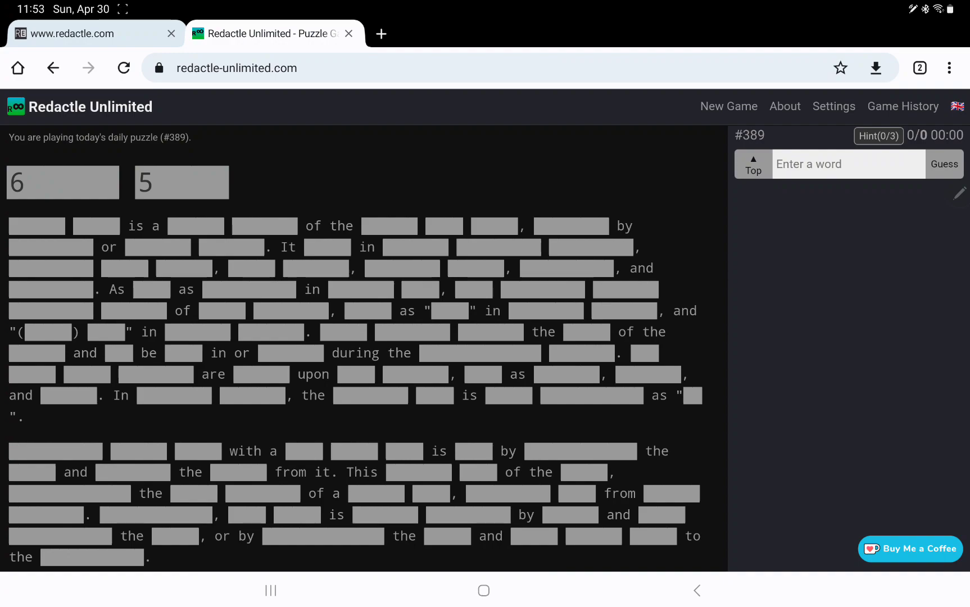
pyautogui.click(37, 225)
pyautogui.click(96, 226)
pyautogui.click(198, 226)
pyautogui.click(265, 225)
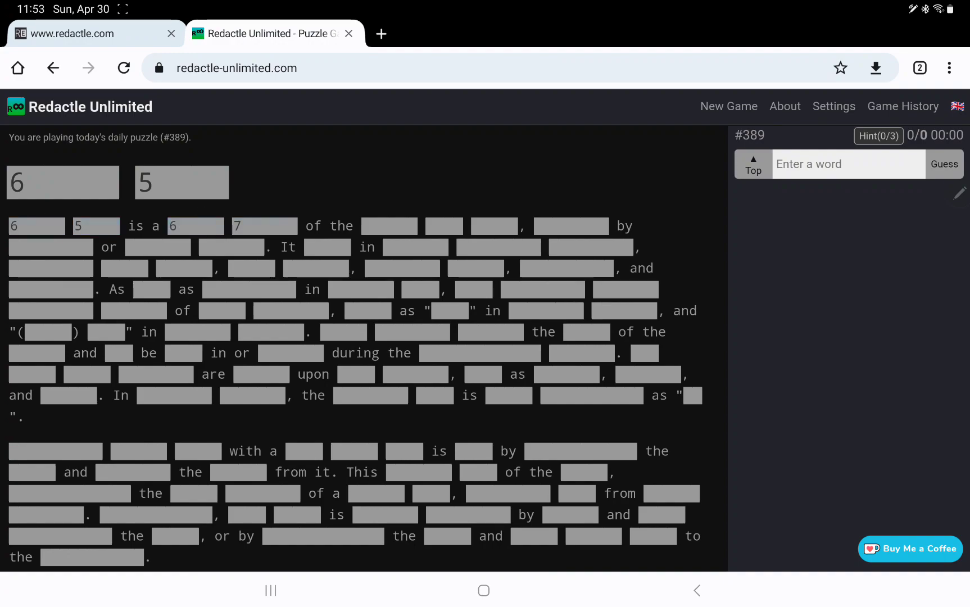
pyautogui.click(389, 225)
pyautogui.click(446, 226)
pyautogui.click(494, 226)
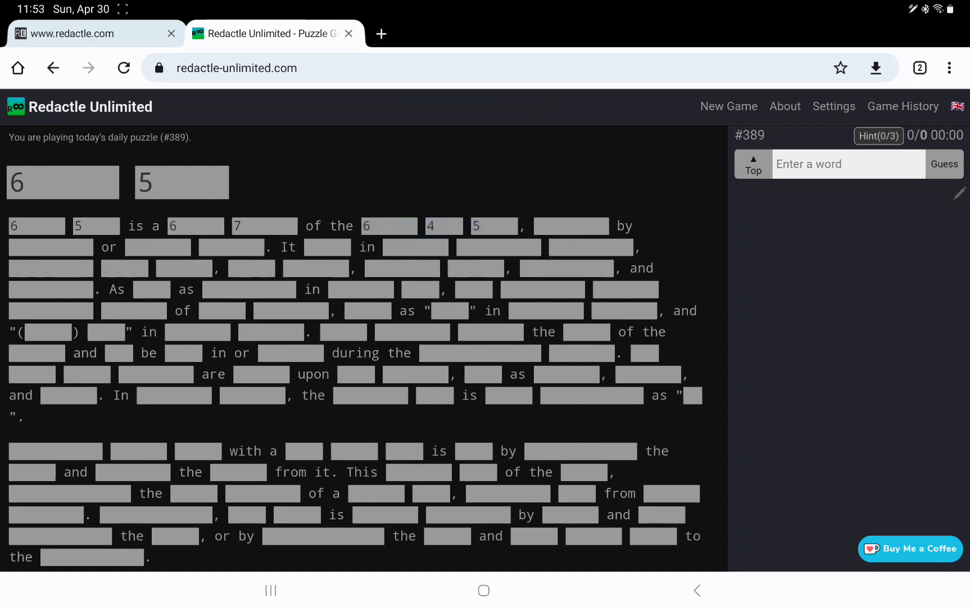
pyautogui.click(570, 218)
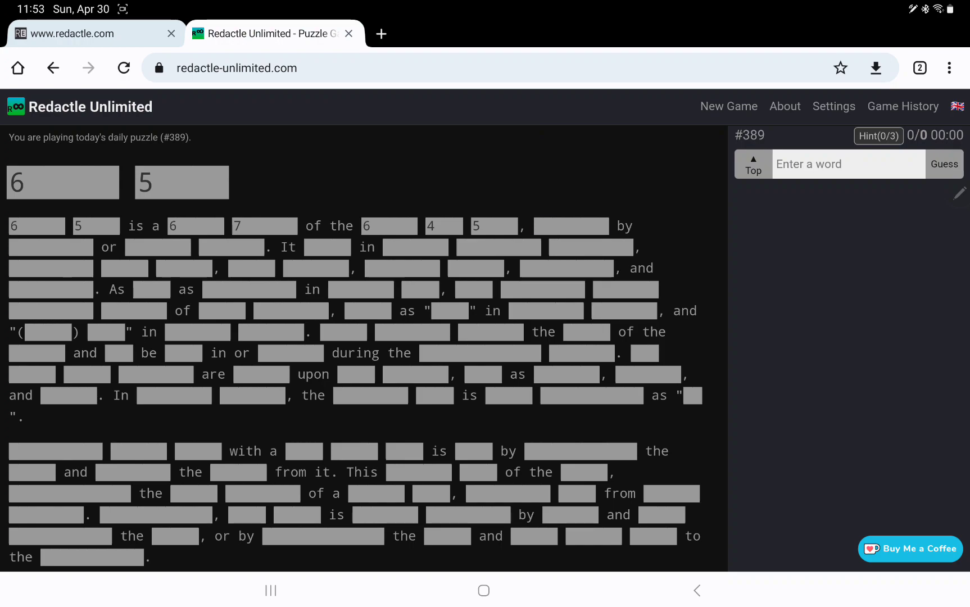
pyautogui.click(572, 225)
# Step: Reveal letter counts for the hidden words on the article's second line
pyautogui.click(51, 246)
pyautogui.click(157, 247)
pyautogui.click(231, 246)
pyautogui.click(335, 247)
pyautogui.click(415, 247)
pyautogui.click(498, 247)
pyautogui.click(591, 247)
# Step: Reveal letter counts for all hidden words across the third line
pyautogui.click(50, 268)
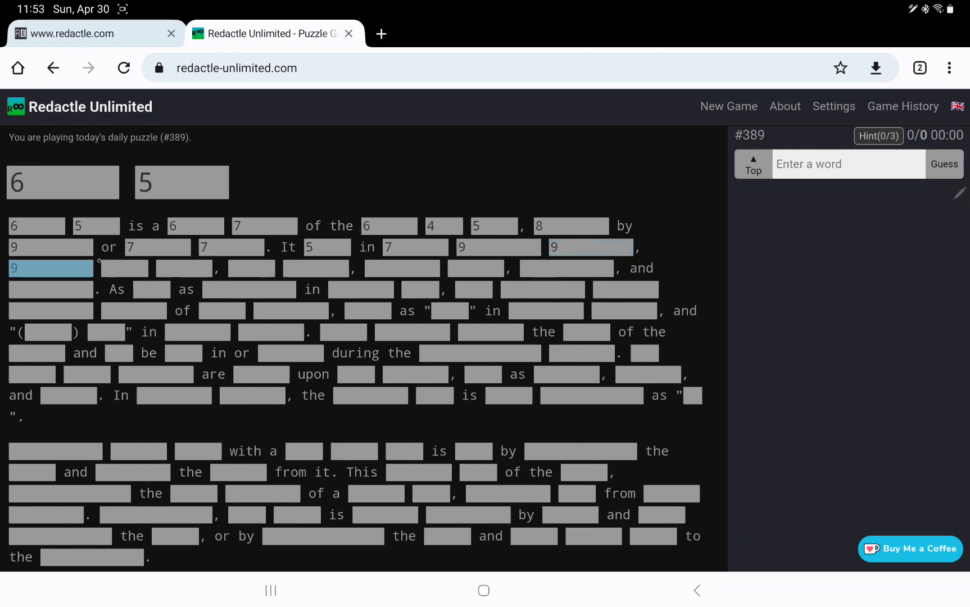
pyautogui.click(124, 268)
pyautogui.click(184, 268)
pyautogui.click(252, 268)
pyautogui.click(317, 268)
pyautogui.click(402, 268)
pyautogui.click(476, 268)
pyautogui.click(567, 268)
# Step: Reveal letter counts for the hidden words on the fourth line
pyautogui.click(51, 289)
pyautogui.click(152, 289)
pyautogui.click(255, 286)
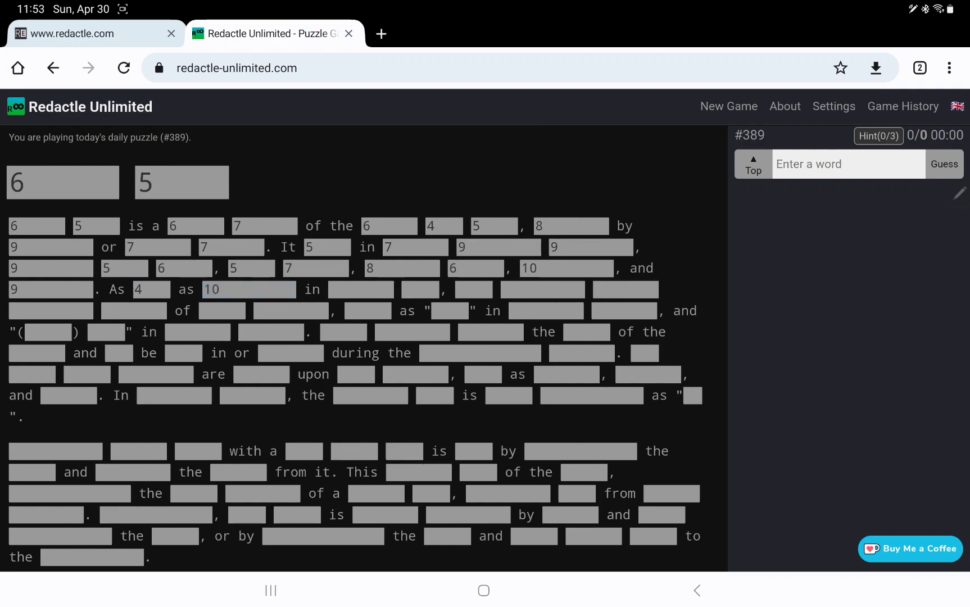
pyautogui.click(360, 289)
pyautogui.click(420, 289)
pyautogui.click(474, 289)
pyautogui.click(542, 289)
pyautogui.click(625, 289)
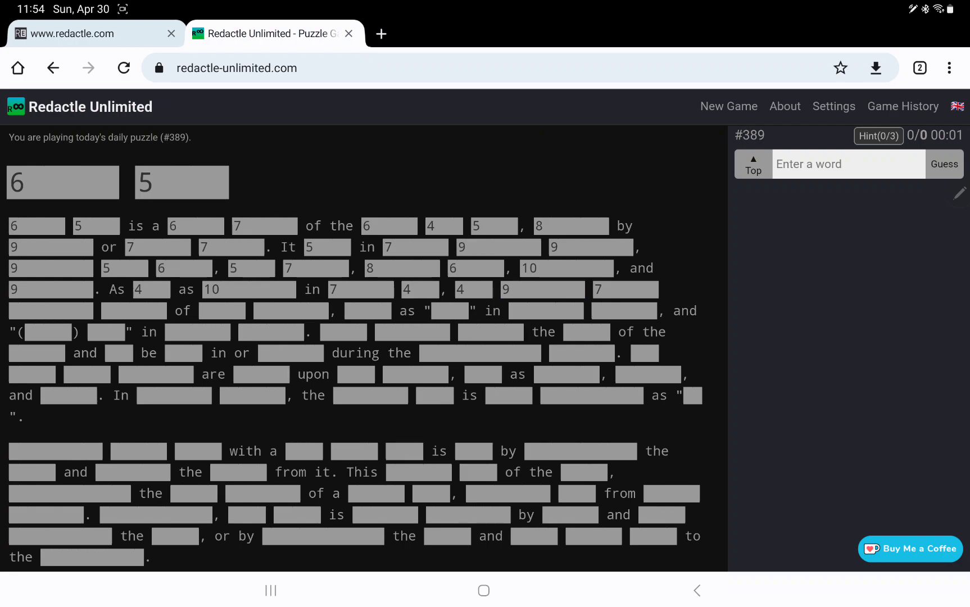
# Step: Reveal letter counts for the first hidden words on line five, up to 'as'
pyautogui.click(51, 310)
pyautogui.click(133, 310)
pyautogui.click(222, 310)
pyautogui.click(290, 310)
pyautogui.click(367, 310)
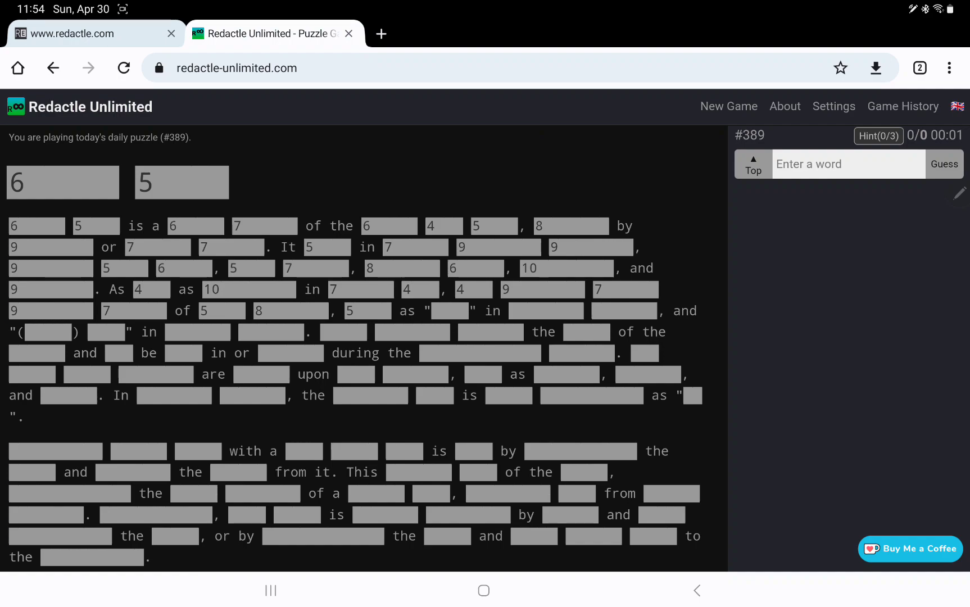
pyautogui.write('they')
# Step: Submit 'they' and 'known' as guesses and reveal the quoted word's length after 'as'
pyautogui.press('Return')
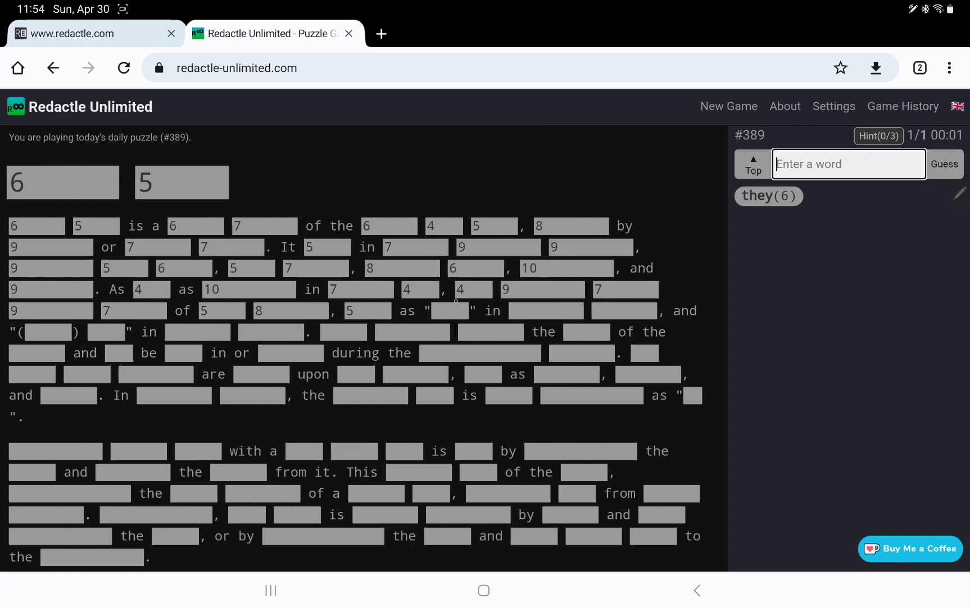
pyautogui.click(450, 310)
pyautogui.click(849, 164)
pyautogui.write('know')
pyautogui.write('n')
pyautogui.press('Return')
# Step: Reveal letter counts for the rest of line five and the hidden words on line six
pyautogui.click(540, 310)
pyautogui.click(617, 311)
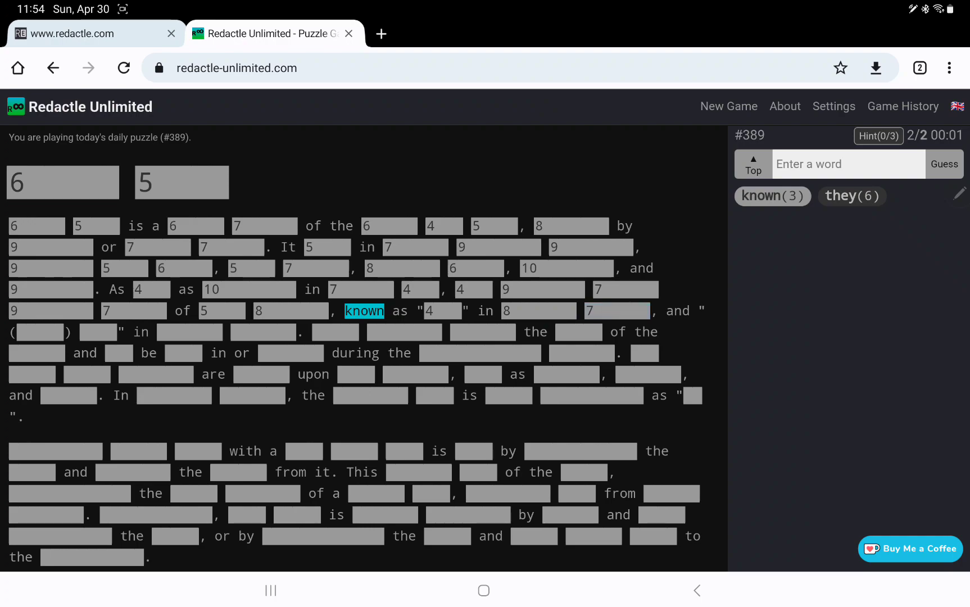
pyautogui.click(41, 331)
pyautogui.click(98, 331)
pyautogui.click(189, 332)
pyautogui.click(264, 331)
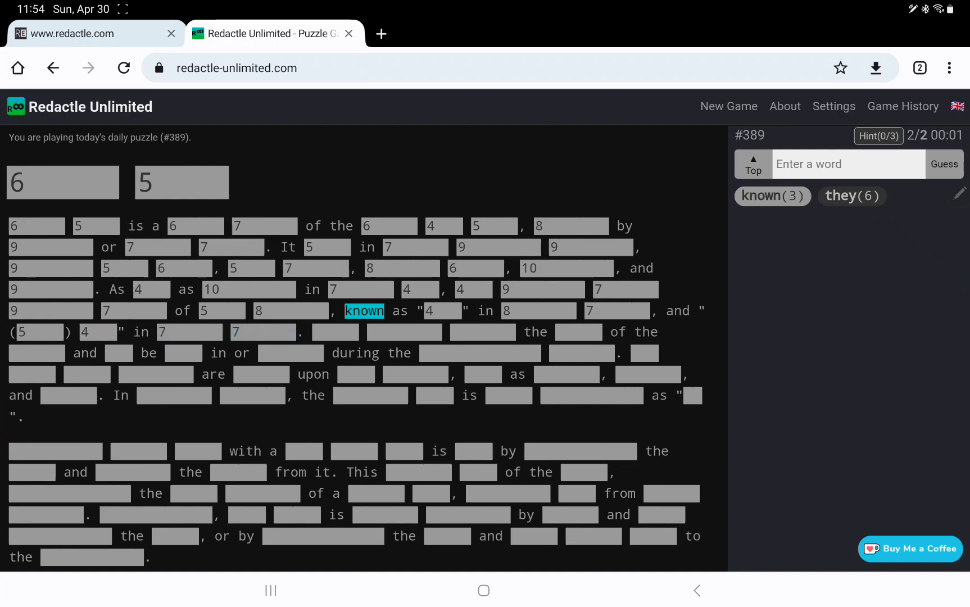
pyautogui.click(335, 332)
pyautogui.click(404, 332)
pyautogui.click(483, 332)
pyautogui.click(578, 332)
# Step: Reveal letter counts for the hidden words on line seven, around 'be' and 'during the'
pyautogui.click(37, 353)
pyautogui.click(119, 353)
pyautogui.click(183, 353)
pyautogui.click(290, 353)
pyautogui.click(455, 353)
pyautogui.click(581, 353)
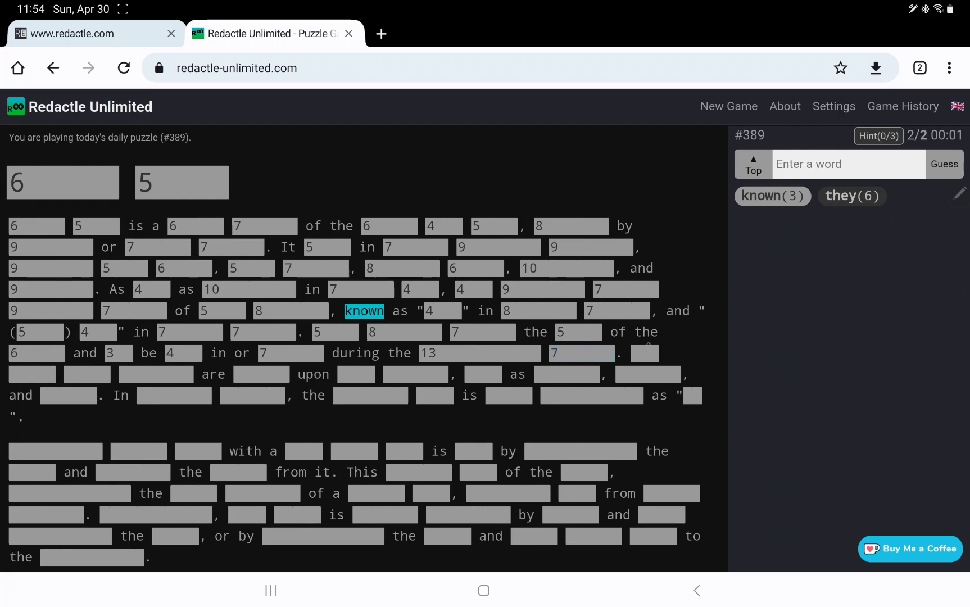
pyautogui.click(645, 353)
# Step: Reveal letter counts for the hidden words around 'are', 'upon' and 'as' on line eight
pyautogui.click(32, 375)
pyautogui.click(87, 374)
pyautogui.click(155, 374)
pyautogui.click(261, 374)
pyautogui.click(363, 375)
pyautogui.click(415, 375)
pyautogui.click(483, 374)
pyautogui.click(566, 375)
pyautogui.click(649, 375)
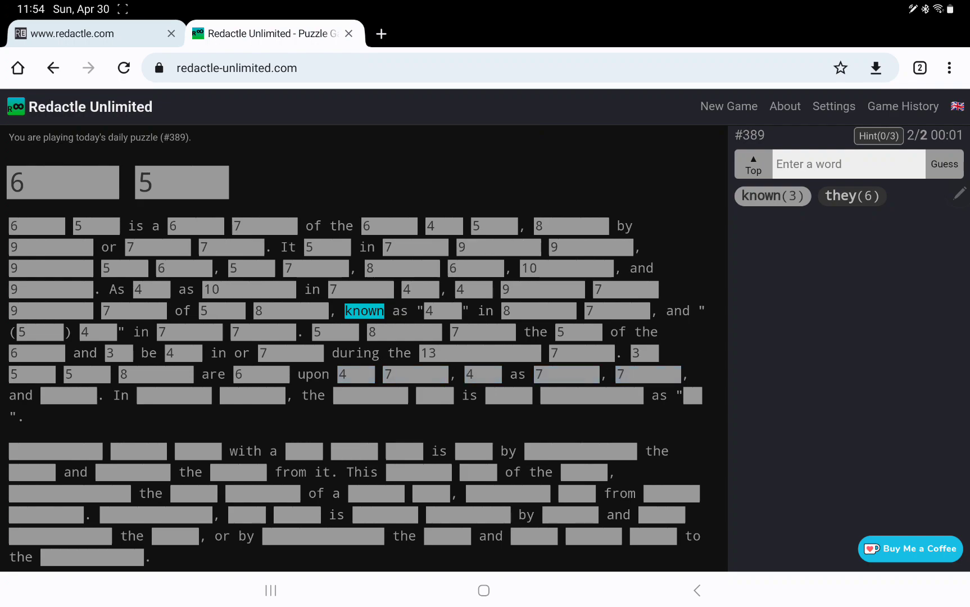
# Step: Reveal letter counts for the final line's hidden words, including the quoted one
pyautogui.click(68, 395)
pyautogui.click(174, 395)
pyautogui.click(252, 395)
pyautogui.click(370, 395)
pyautogui.click(435, 395)
pyautogui.click(508, 395)
pyautogui.click(591, 395)
pyautogui.click(692, 395)
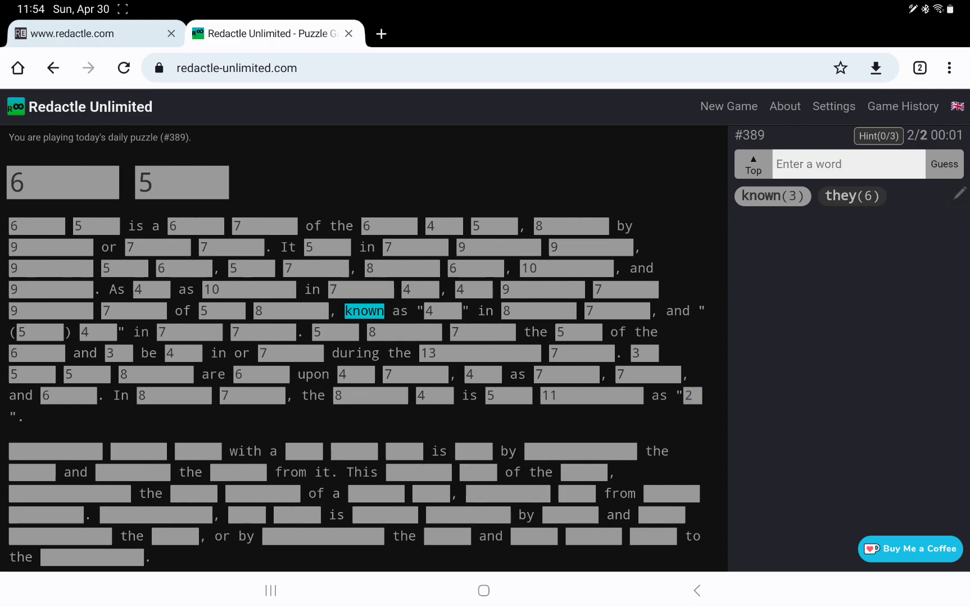
pyautogui.scroll(-2, 364, 342)
pyautogui.write('p')
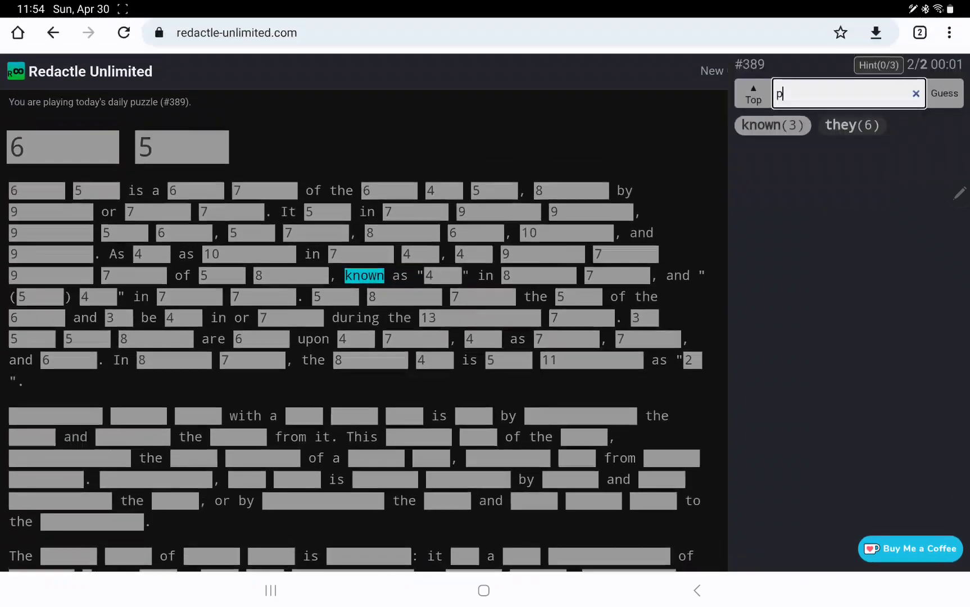
pyautogui.write('hysics')
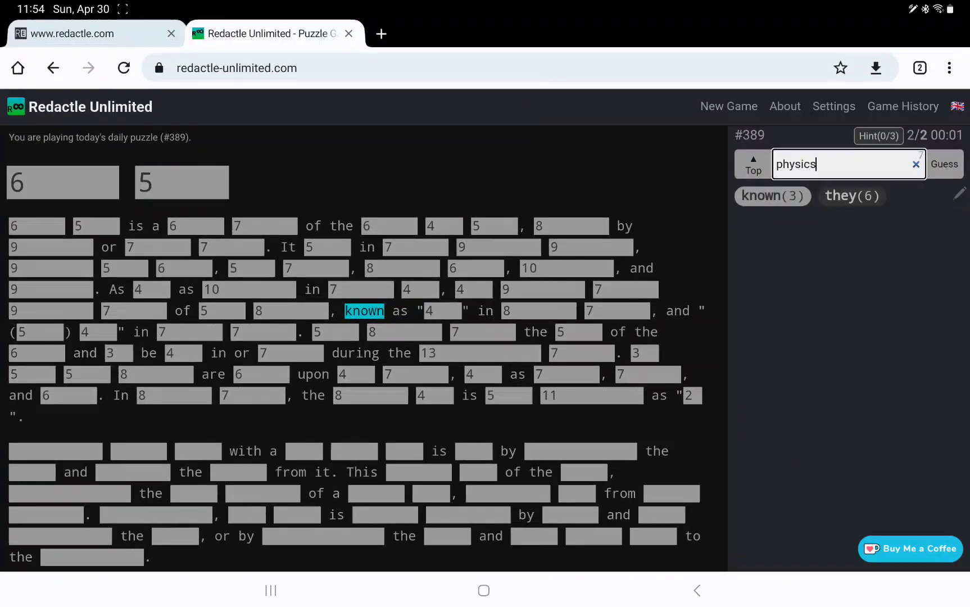
# Step: Guess 'physics' and reveal letter counts for hidden words on one line
pyautogui.press('Return')
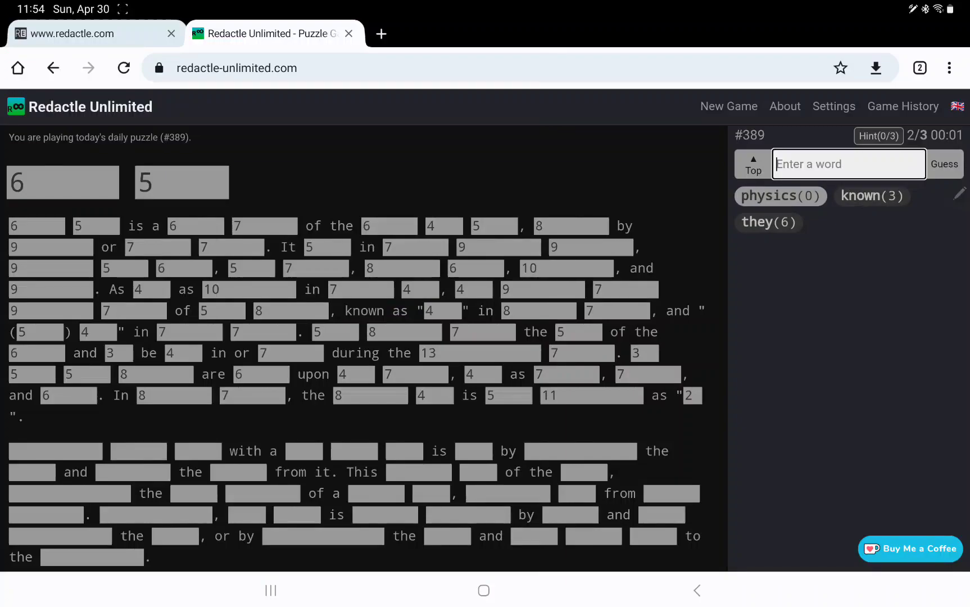
pyautogui.scroll(-5, 360, 347)
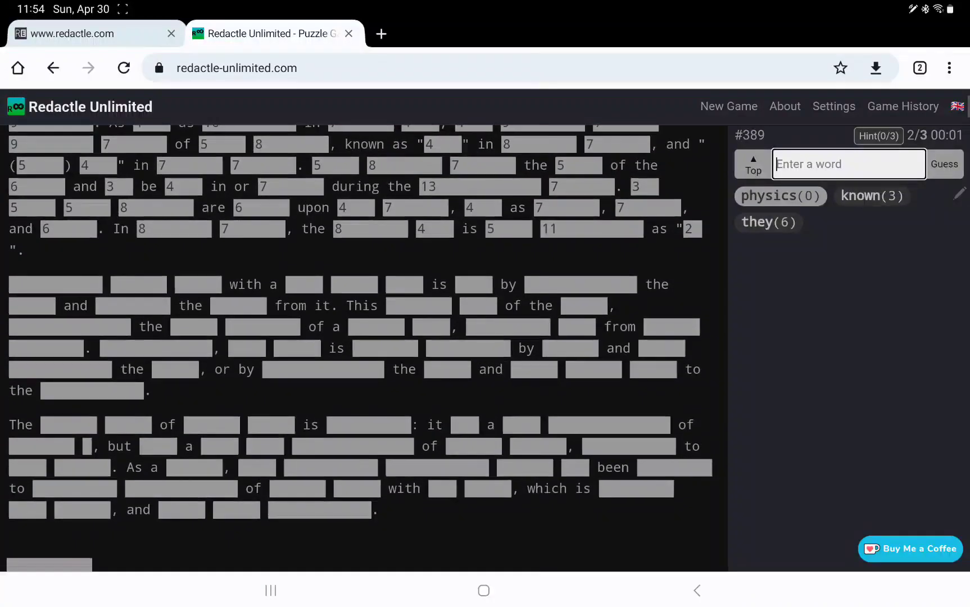
pyautogui.scroll(-3, 360, 347)
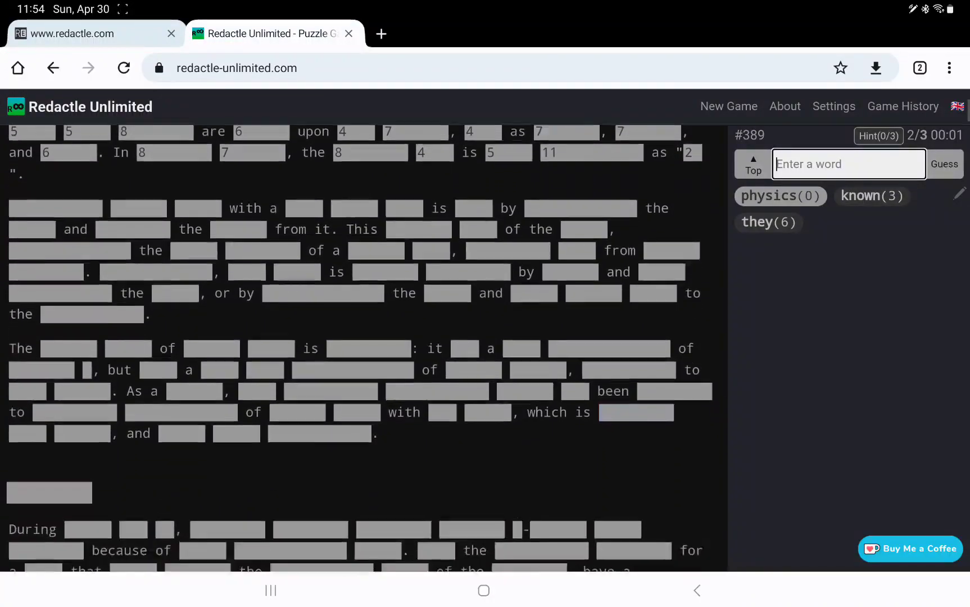
pyautogui.click(41, 350)
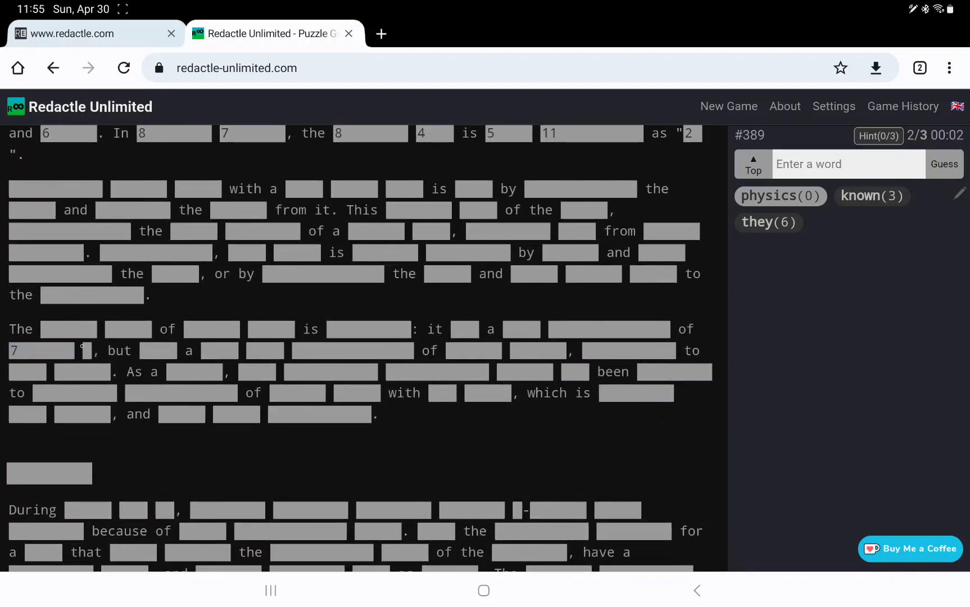
pyautogui.click(87, 350)
pyautogui.click(157, 349)
pyautogui.write('vi')
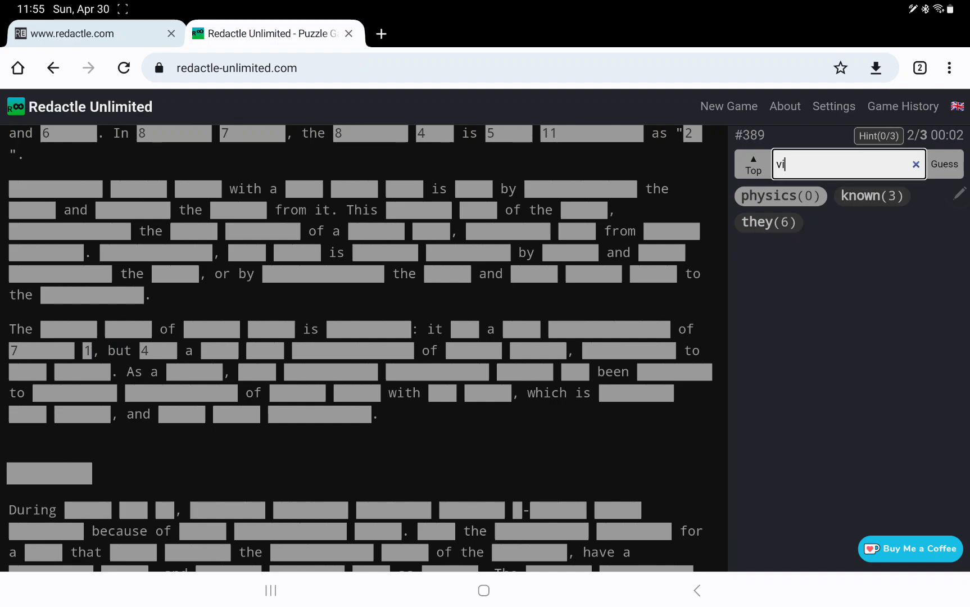
pyautogui.write('tamin')
# Step: Guess 'vitamin' and reveal lengths of the hidden words after 'it'
pyautogui.press('Return')
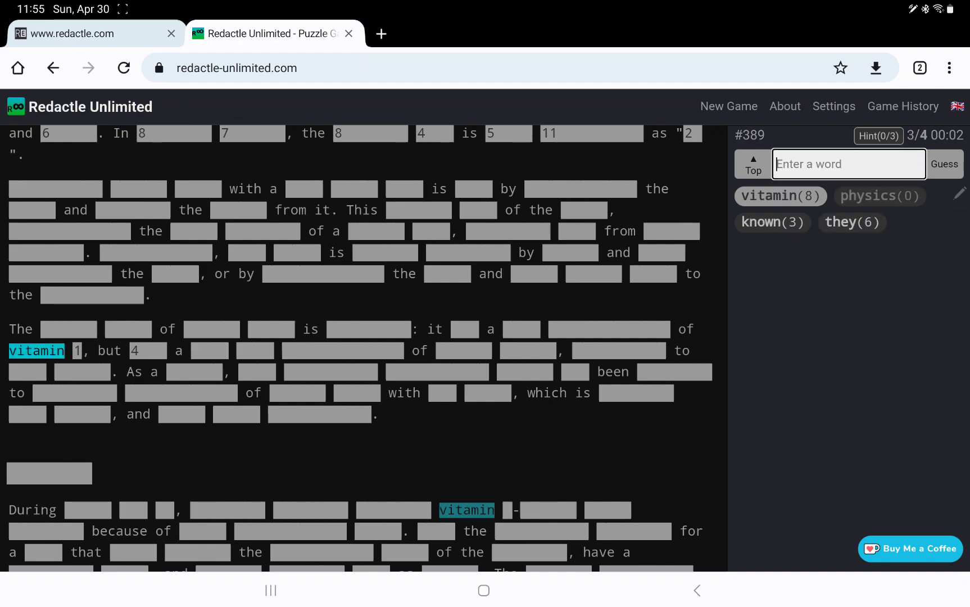
pyautogui.click(465, 329)
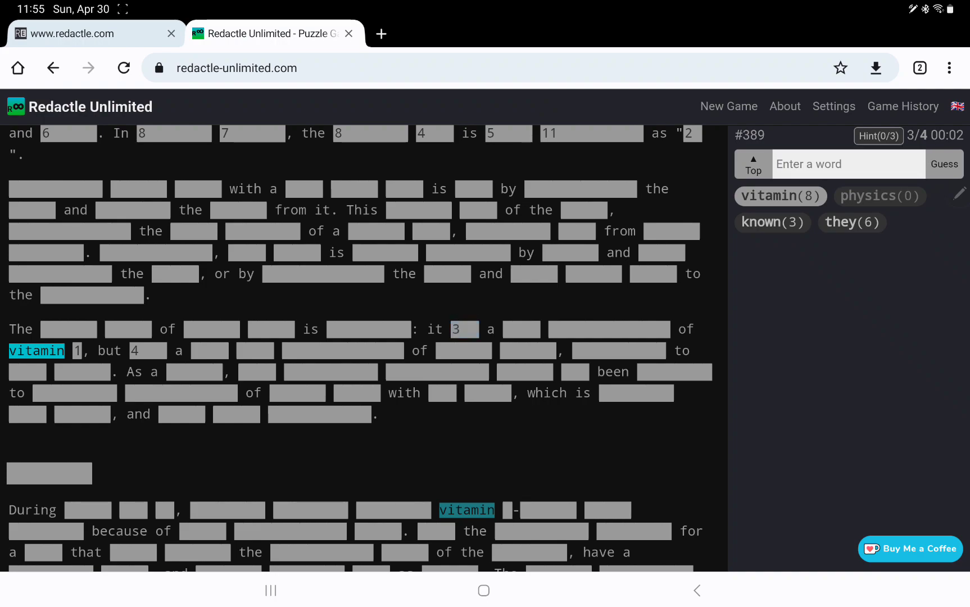
pyautogui.click(522, 329)
pyautogui.click(609, 329)
# Step: Reveal lengths of the words after 'but 4 a' and those following 'vitamin' and '1-6'
pyautogui.click(211, 350)
pyautogui.click(255, 349)
pyautogui.click(342, 350)
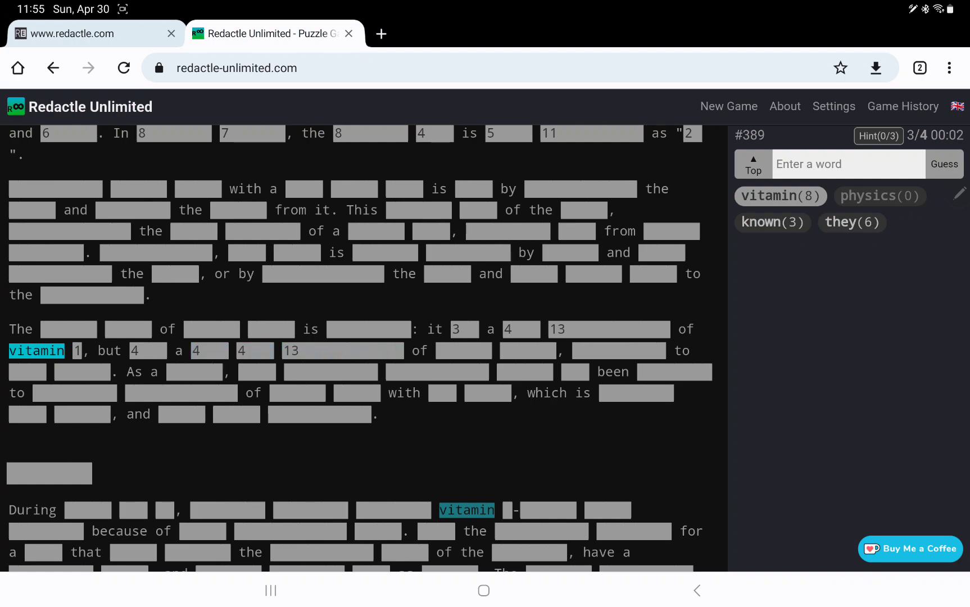
pyautogui.click(507, 510)
pyautogui.click(547, 510)
pyautogui.click(607, 509)
pyautogui.scroll(-2, 364, 342)
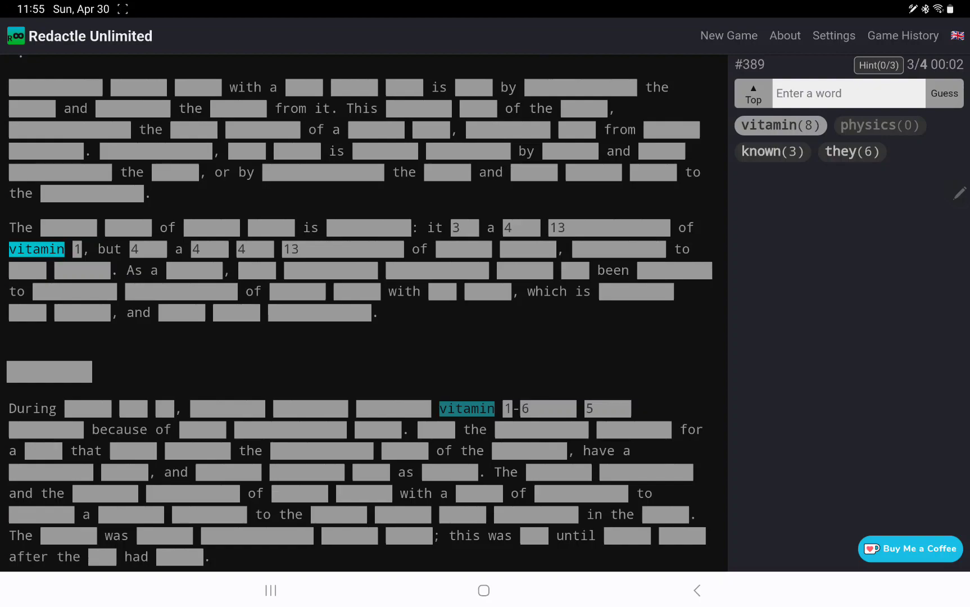
# Step: Reveal the section heading's length and the word lengths between 'During' and 'vitamin'
pyautogui.click(87, 408)
pyautogui.click(134, 408)
pyautogui.click(164, 408)
pyautogui.click(50, 372)
pyautogui.click(225, 408)
pyautogui.click(311, 408)
pyautogui.click(394, 408)
# Step: Reveal word lengths on the 'because of' line, through the word after '10'
pyautogui.click(54, 429)
pyautogui.click(203, 428)
pyautogui.click(290, 429)
pyautogui.click(378, 429)
pyautogui.click(436, 429)
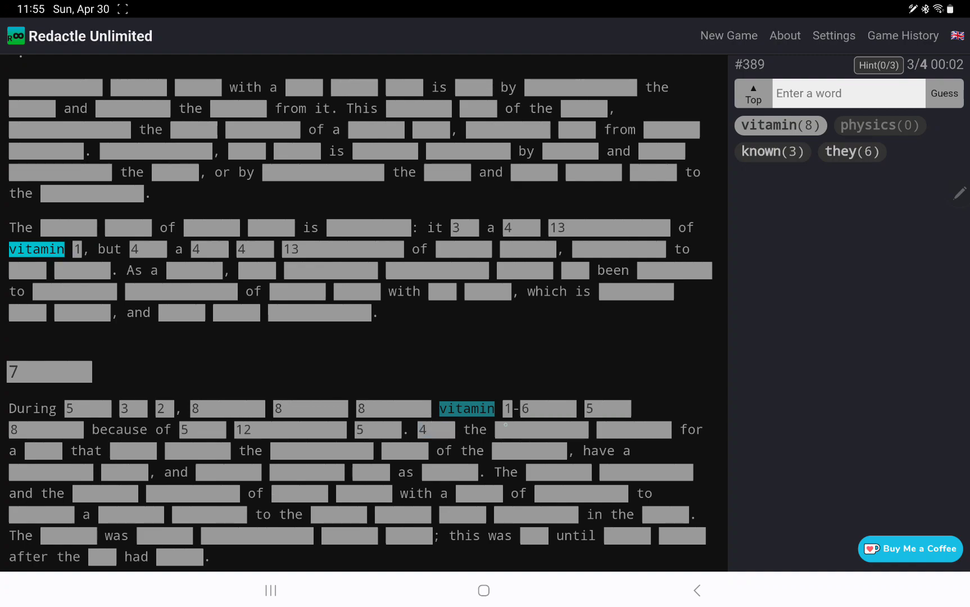
pyautogui.click(541, 429)
pyautogui.click(636, 432)
pyautogui.scroll(-3, 356, 311)
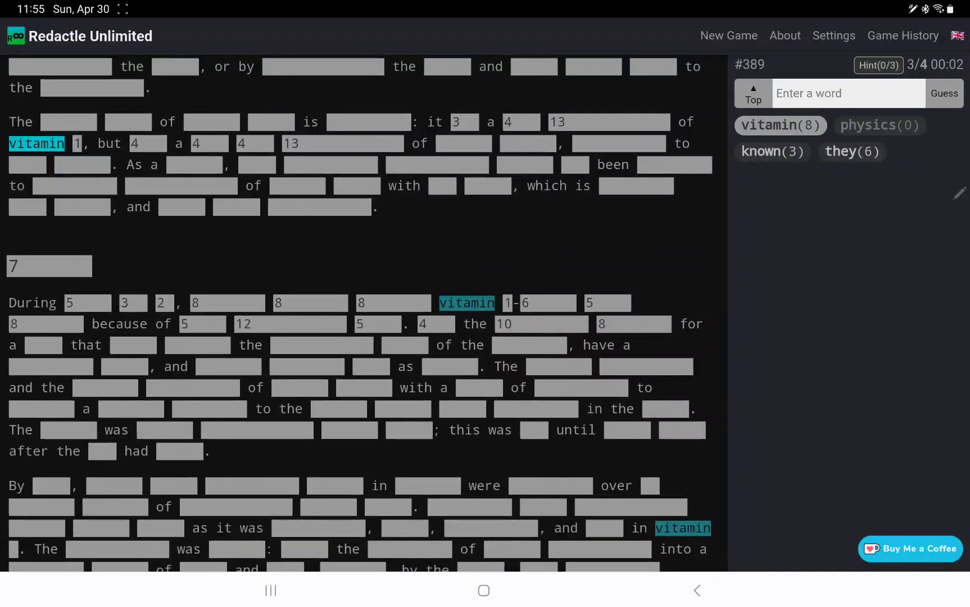
pyautogui.scroll(-2, 356, 312)
pyautogui.scroll(1, 357, 312)
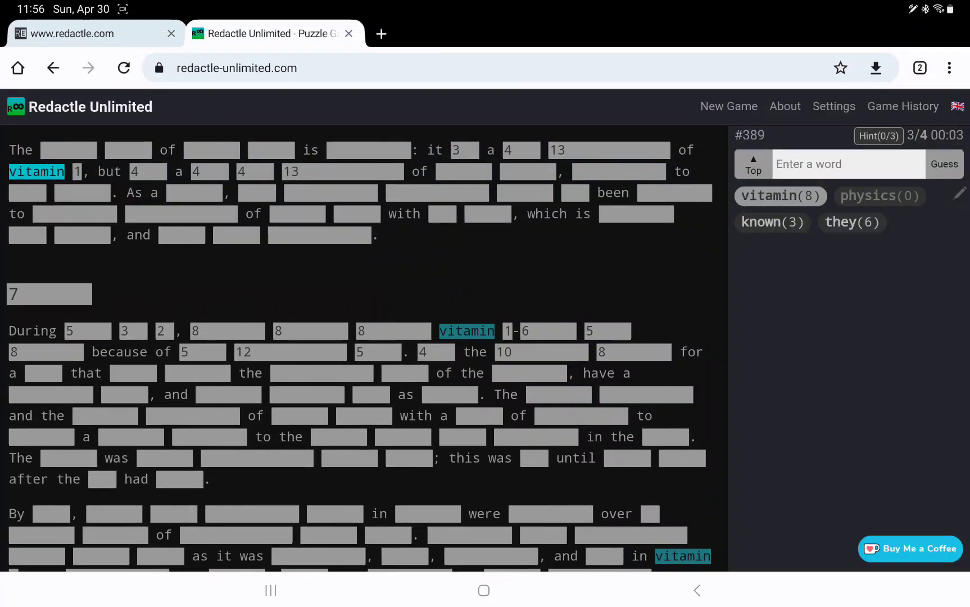
pyautogui.write('c')
# Step: Guess 'c' (10 hits) and reveal the length of the word after 'until'
pyautogui.press('Return')
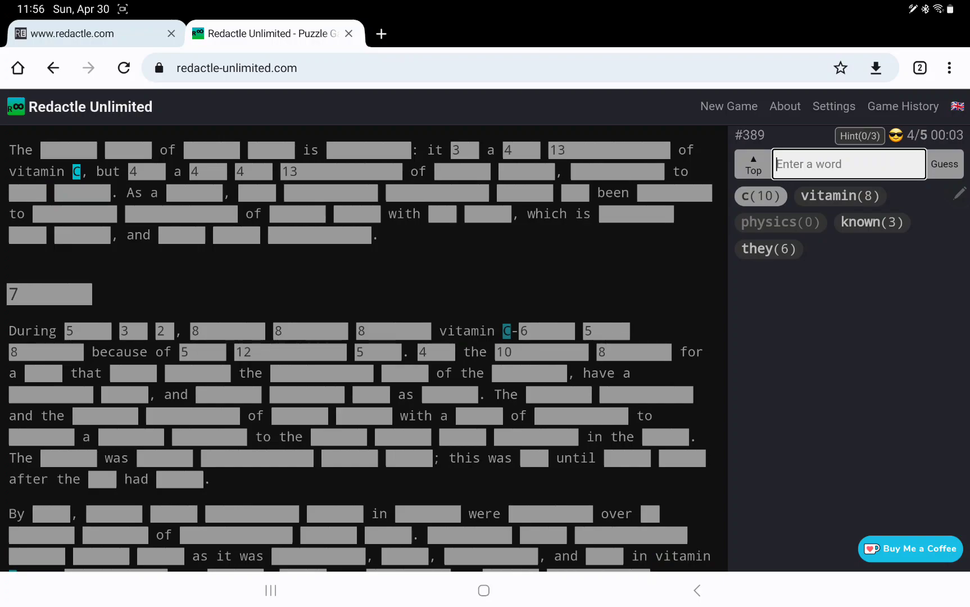
pyautogui.scroll(-2, 534, 458)
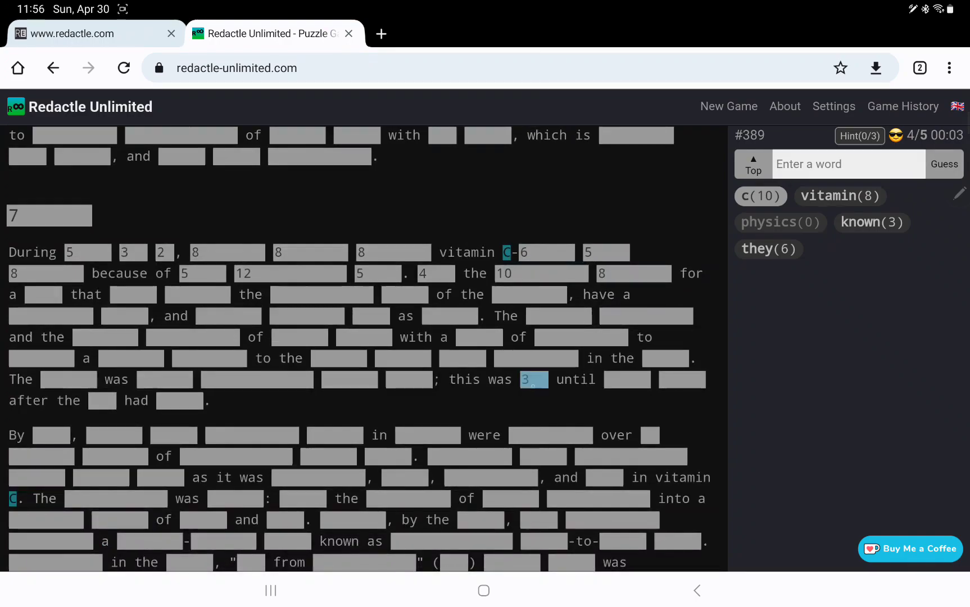
pyautogui.click(628, 380)
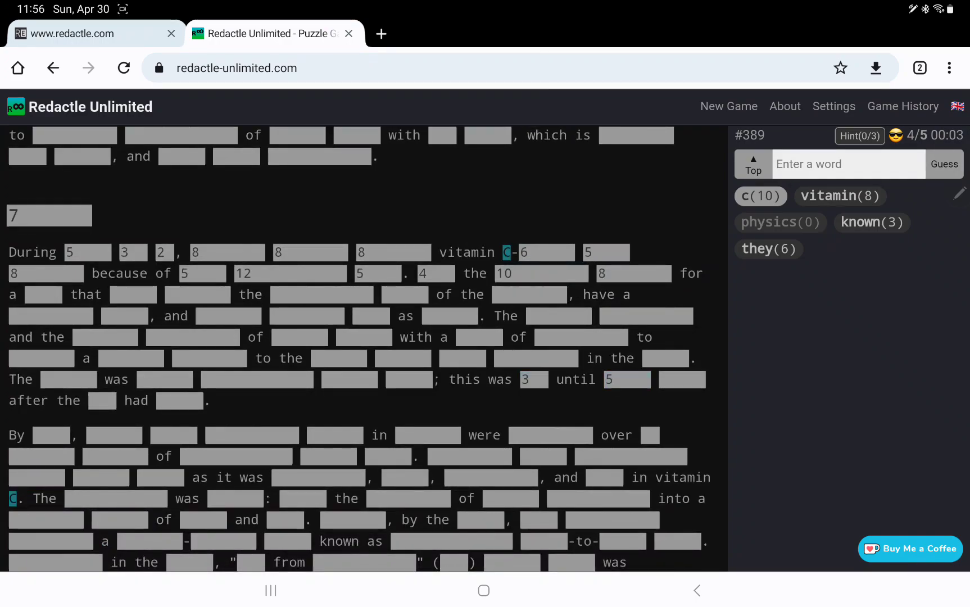
pyautogui.scroll(-2, 357, 379)
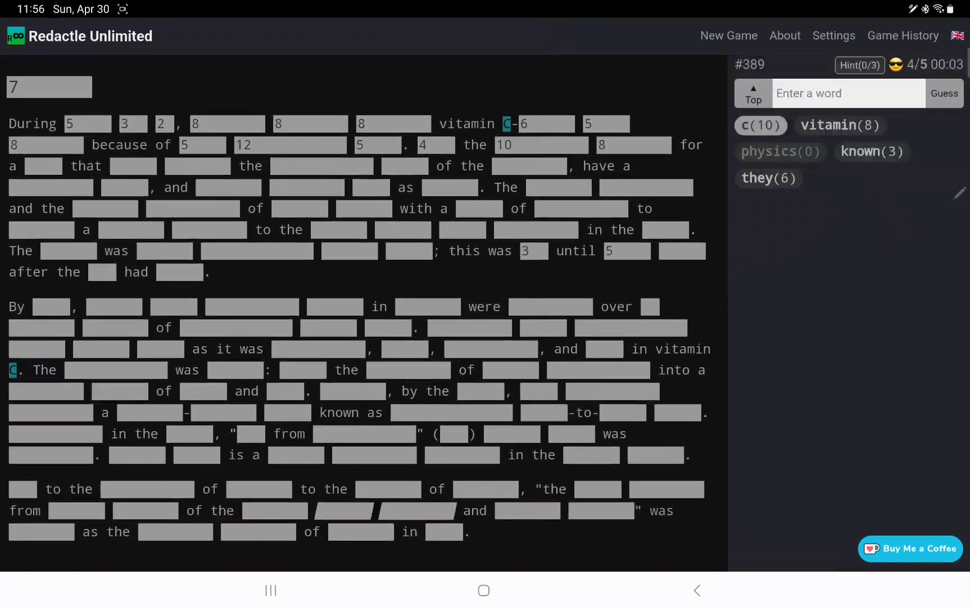
pyautogui.scroll(10, 357, 303)
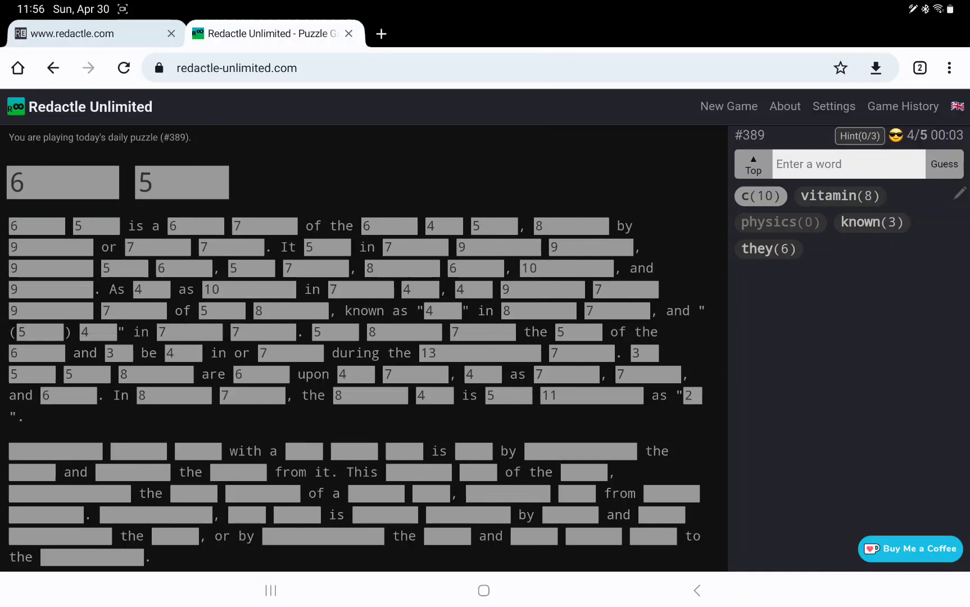
pyautogui.scroll(-5, 360, 311)
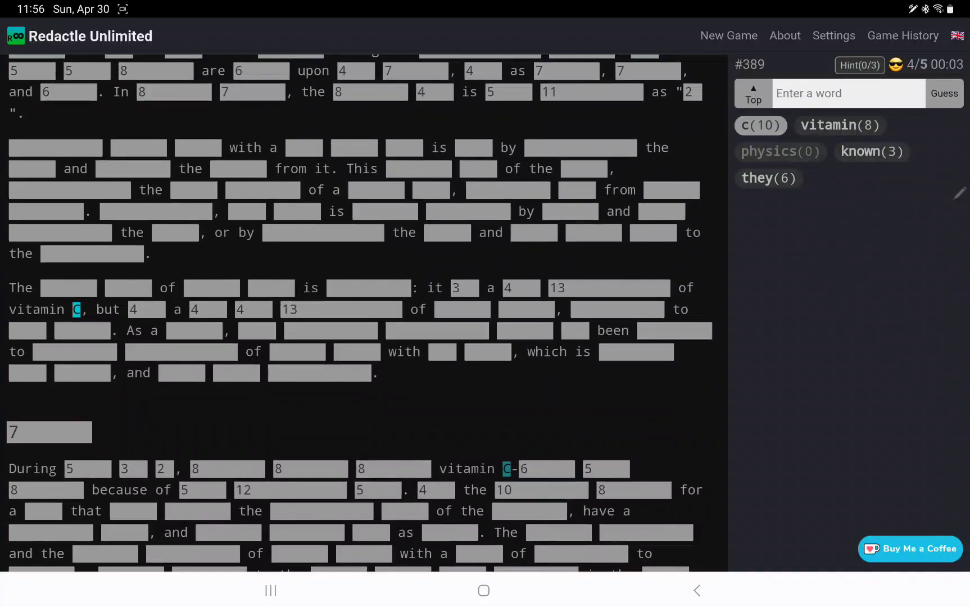
pyautogui.scroll(-2, 360, 312)
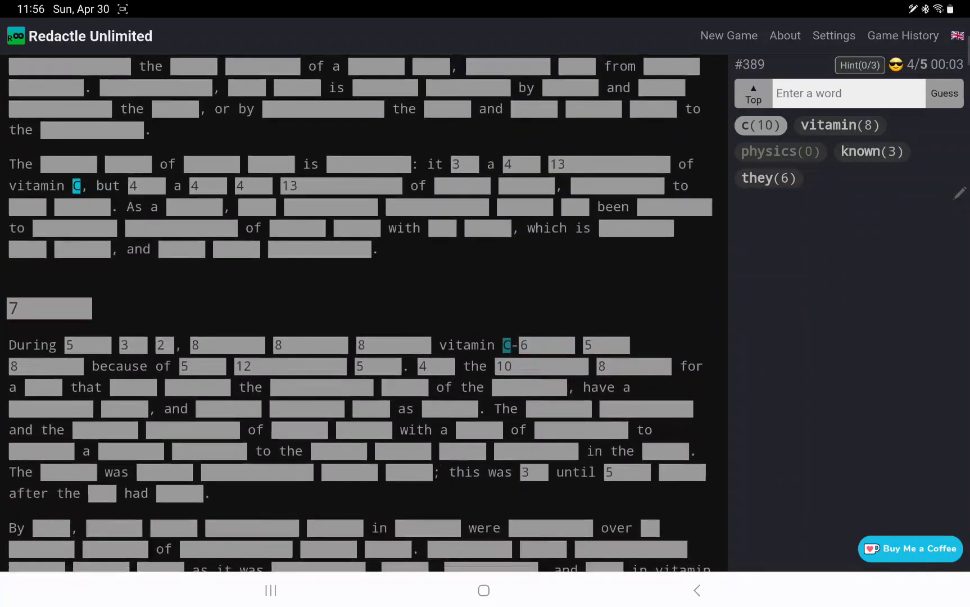
pyautogui.scroll(7, 360, 312)
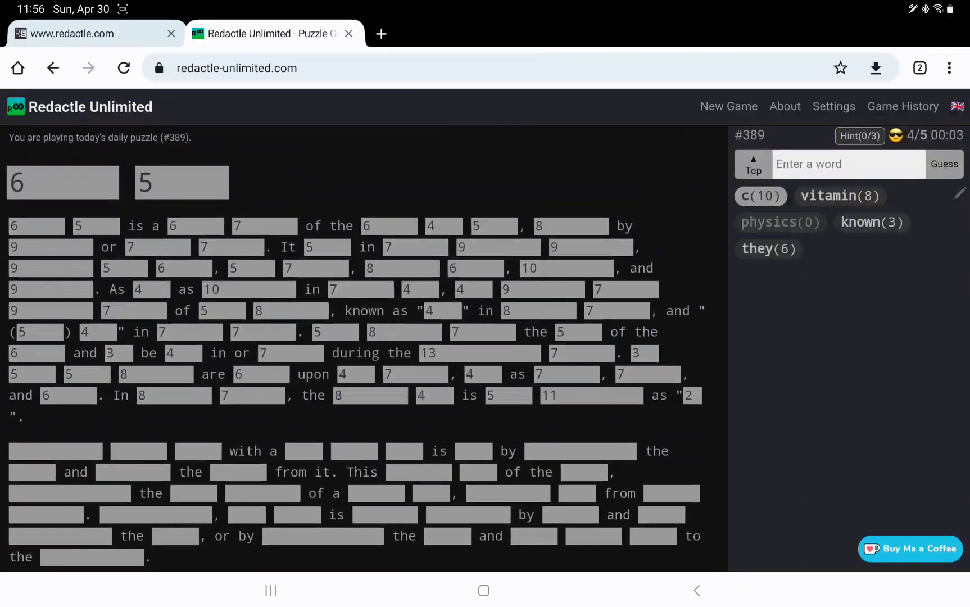
pyautogui.write('sourc')
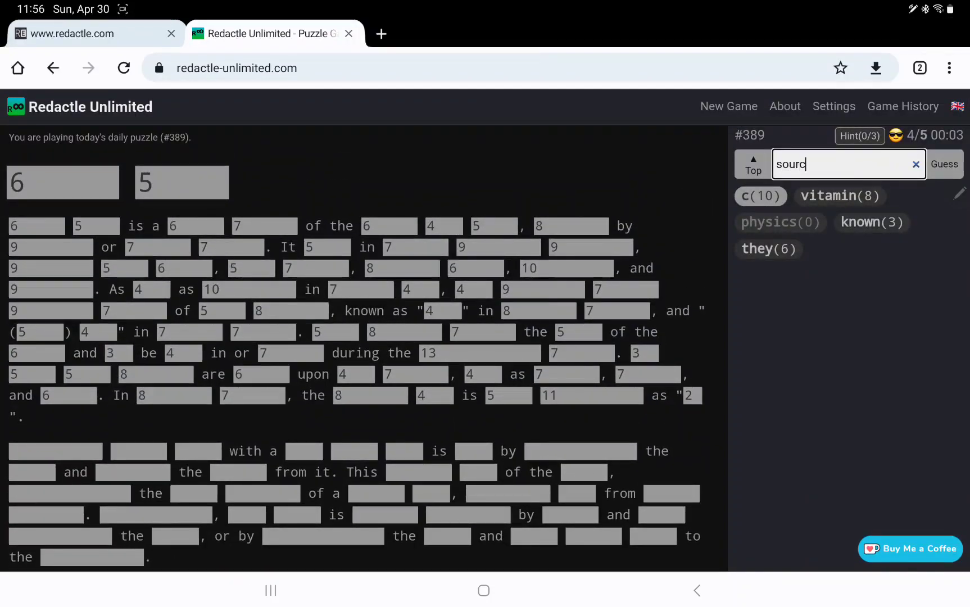
pyautogui.write('e')
# Step: Guess 'source', step through the vitamin occurrences, and reveal the word length after 'Vitamin'
pyautogui.press('Return')
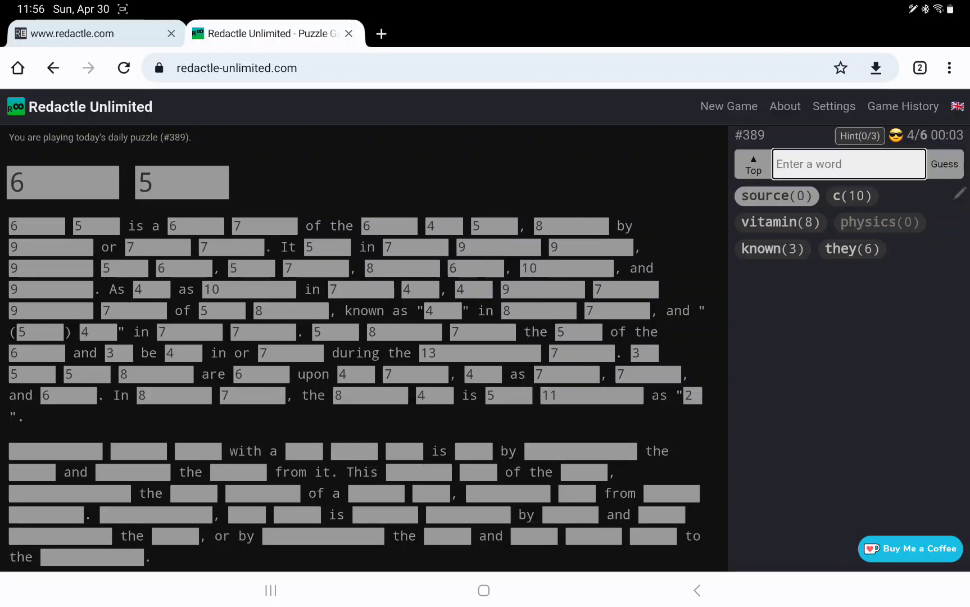
pyautogui.click(786, 220)
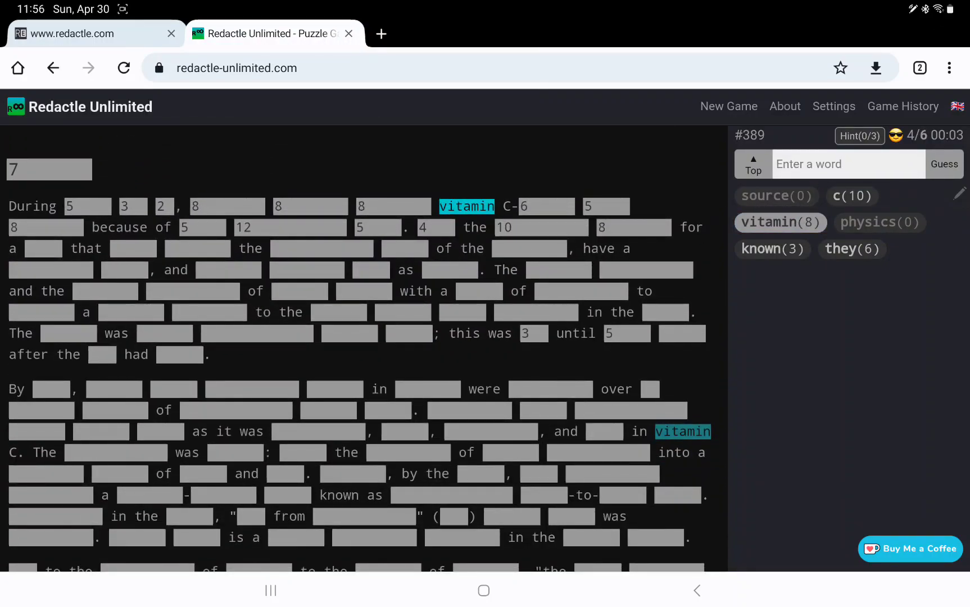
pyautogui.click(780, 222)
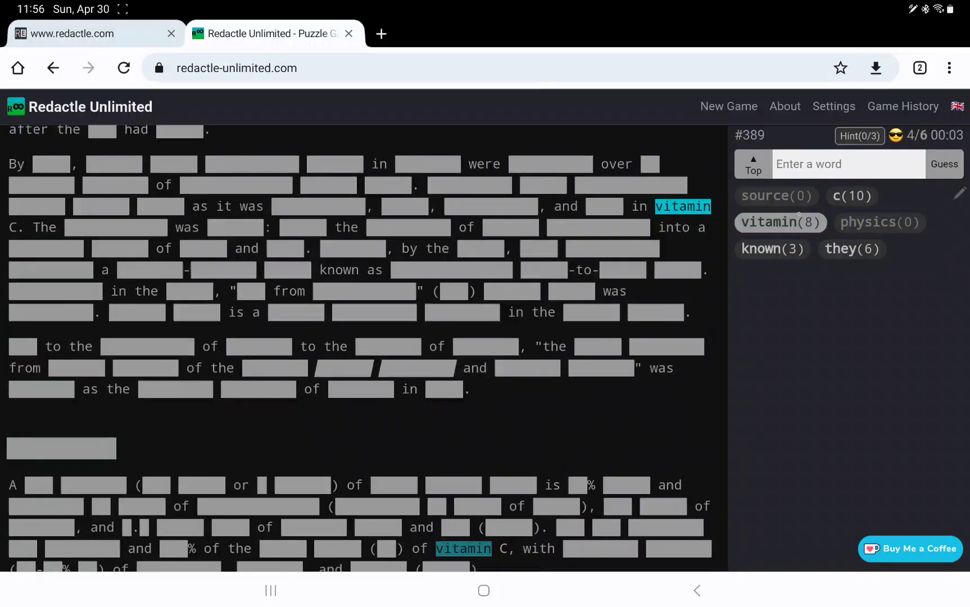
pyautogui.click(780, 221)
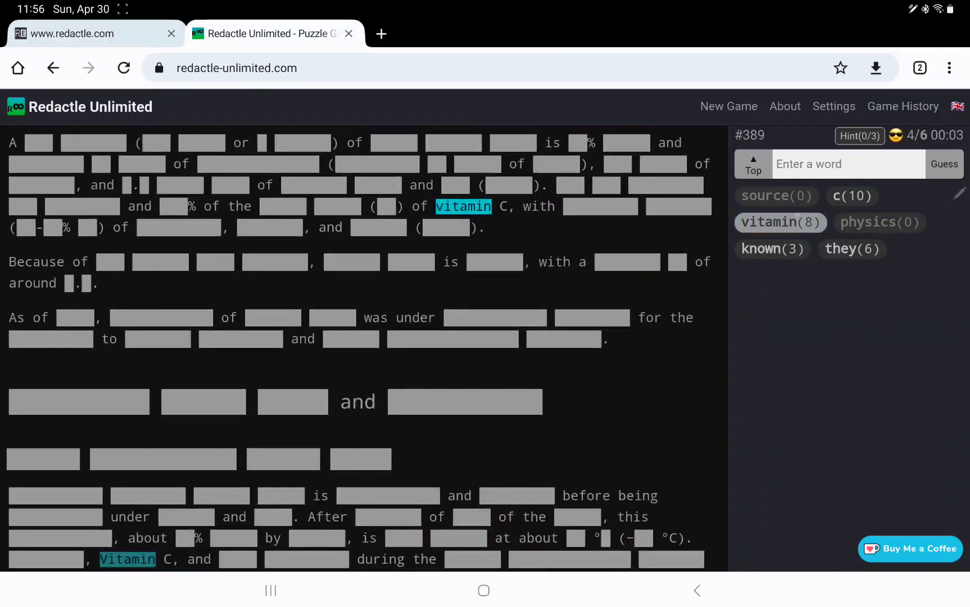
pyautogui.click(780, 222)
pyautogui.click(780, 222)
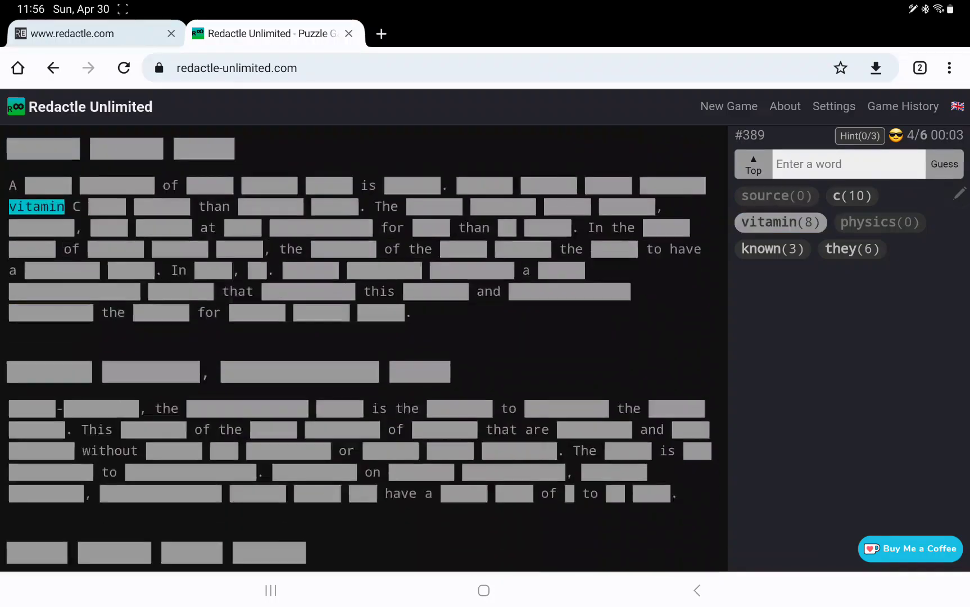
pyautogui.click(780, 221)
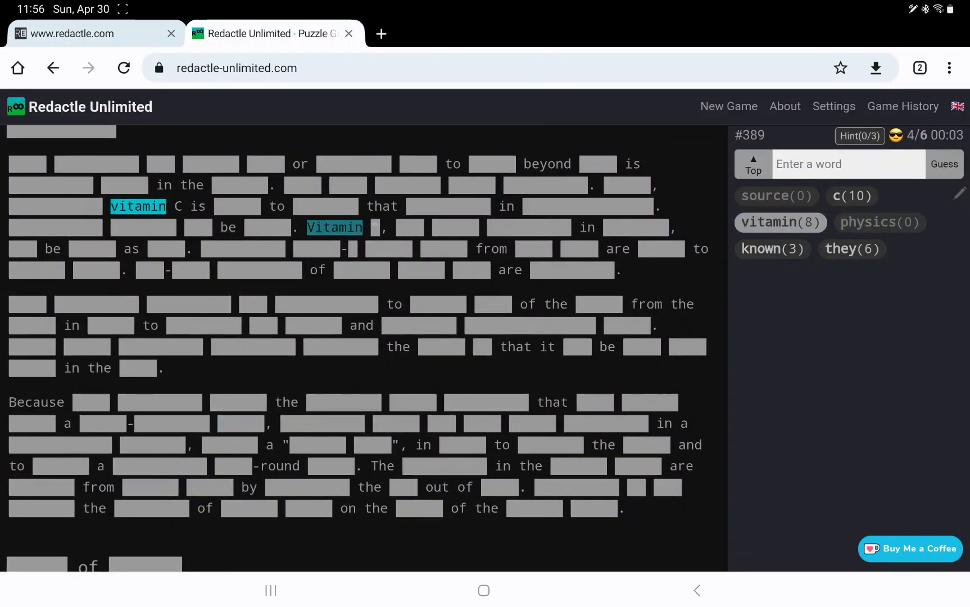
pyautogui.click(374, 228)
pyautogui.write('d')
# Step: Guess 'd', then reveal lengths after 'Vitamin D' and in 'vitamin C is _ to _'
pyautogui.press('Return')
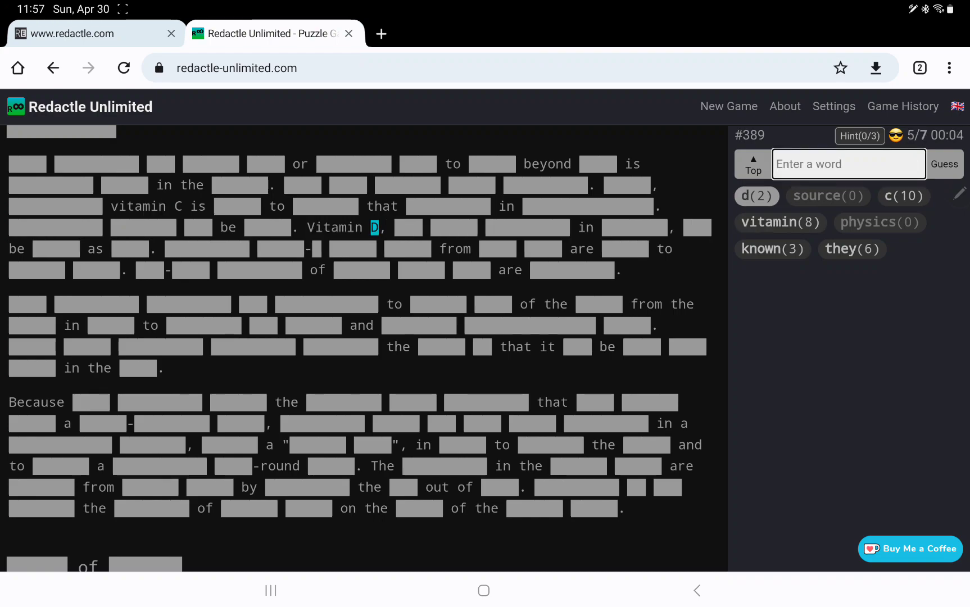
pyautogui.click(407, 227)
pyautogui.click(453, 227)
pyautogui.click(527, 227)
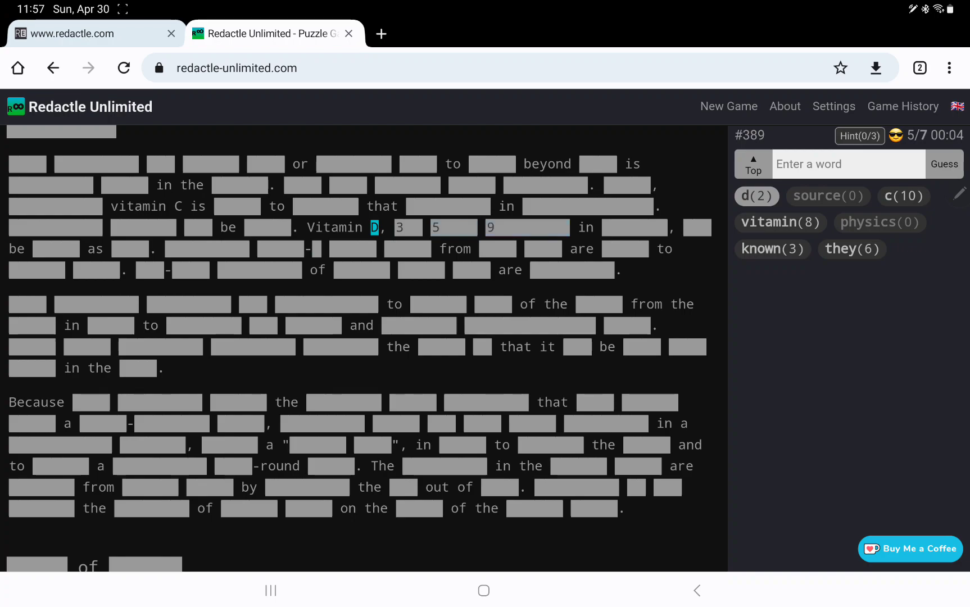
pyautogui.click(237, 205)
pyautogui.click(324, 206)
pyautogui.scroll(-3, 364, 303)
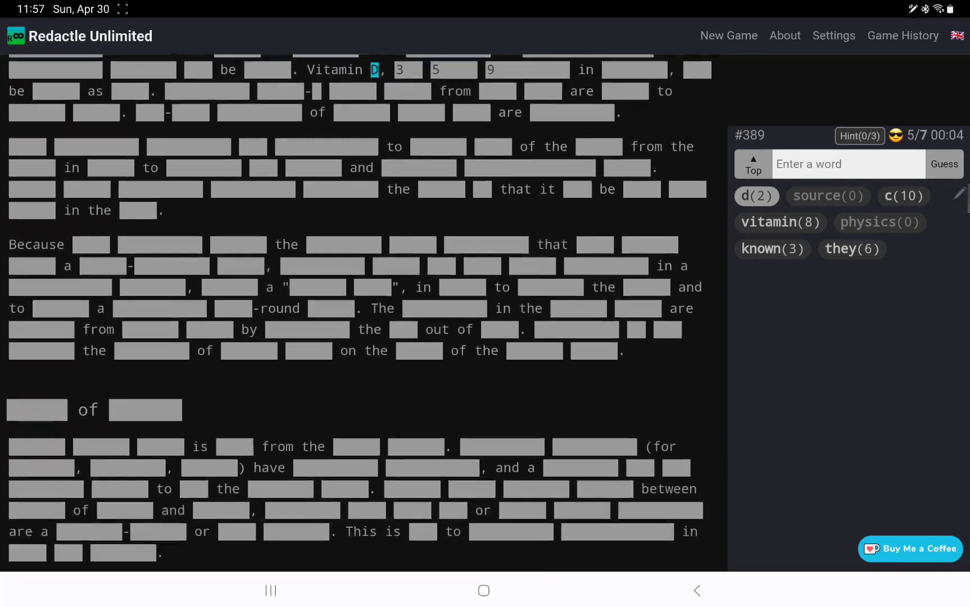
pyautogui.scroll(-3, 364, 303)
pyautogui.scroll(-2, 546, 502)
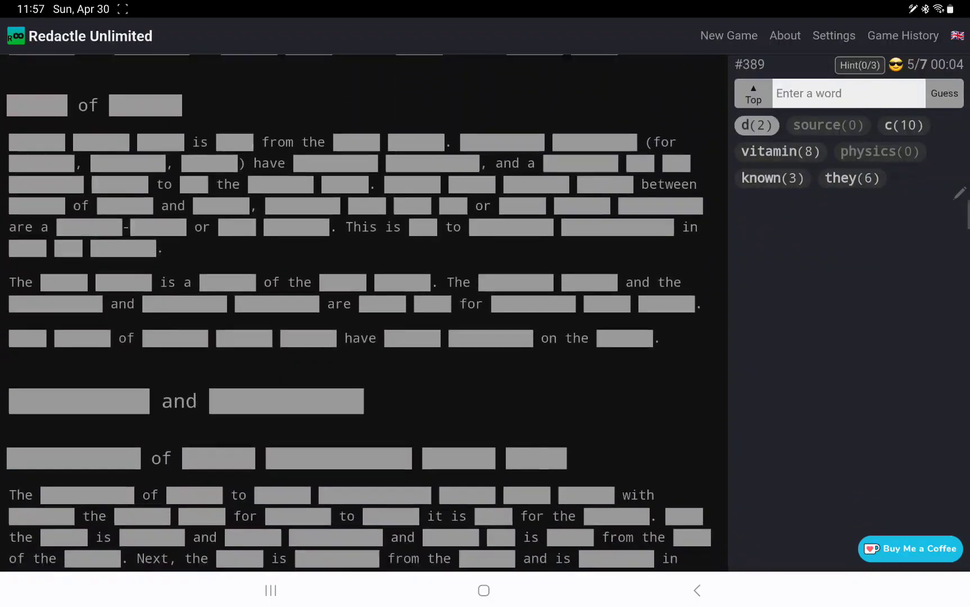
pyautogui.scroll(-4, 546, 502)
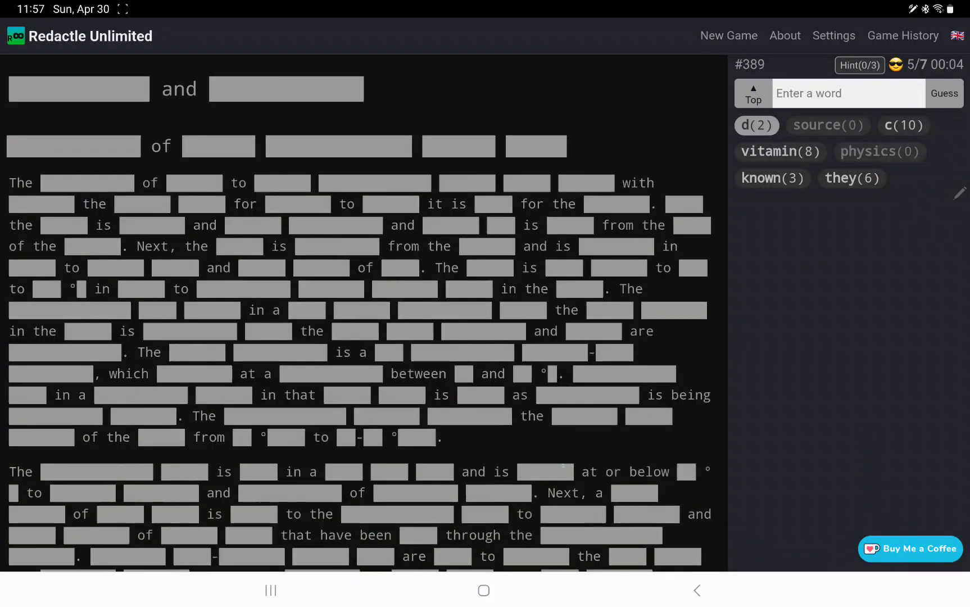
pyautogui.scroll(-1, 363, 315)
# Step: Reveal letter counts of the hidden words in the from-to line, including those after 'to 2-'
pyautogui.click(242, 418)
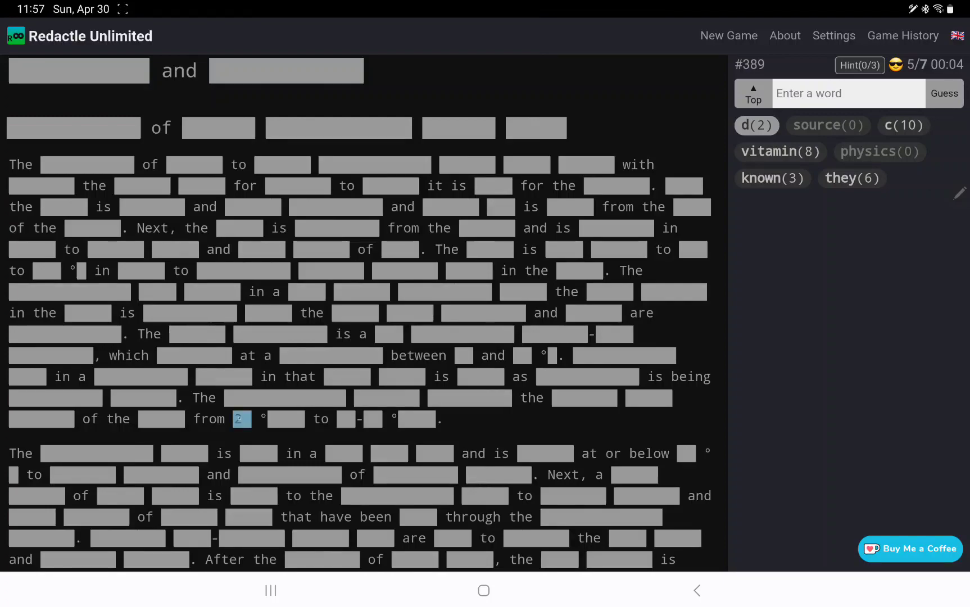
pyautogui.click(283, 419)
pyautogui.click(345, 419)
pyautogui.click(372, 419)
pyautogui.click(416, 419)
pyautogui.click(265, 422)
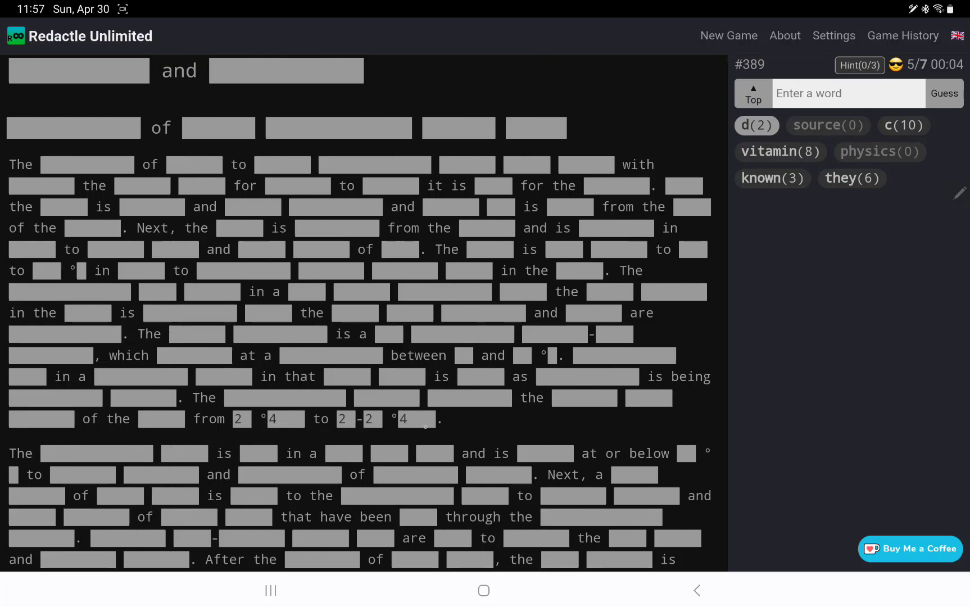
# Step: Guess 'east', check the word after the degree sign, then guess 'c' and 'f' (12 hits)
pyautogui.click(849, 93)
pyautogui.write('eas')
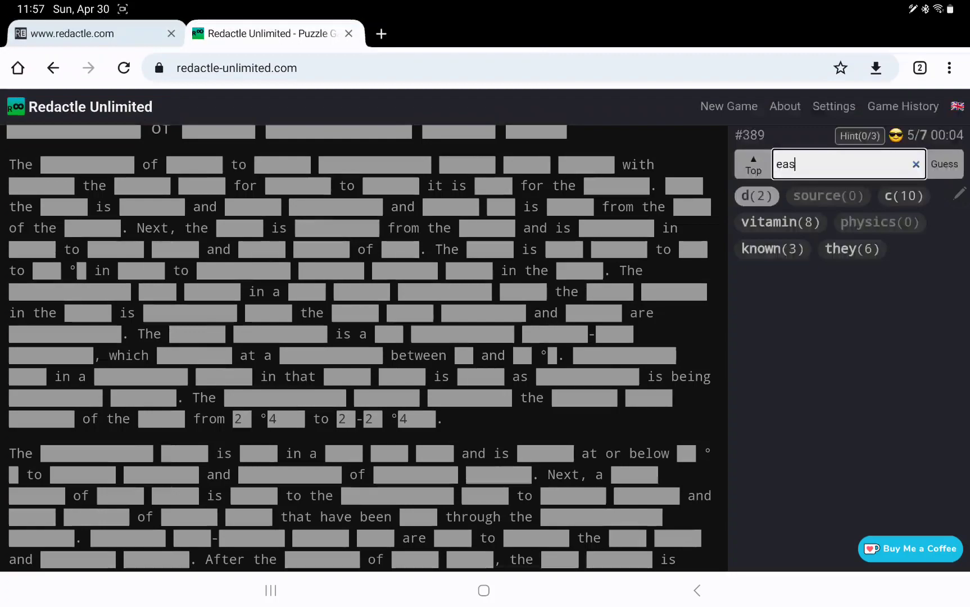
pyautogui.write('t')
pyautogui.press('Return')
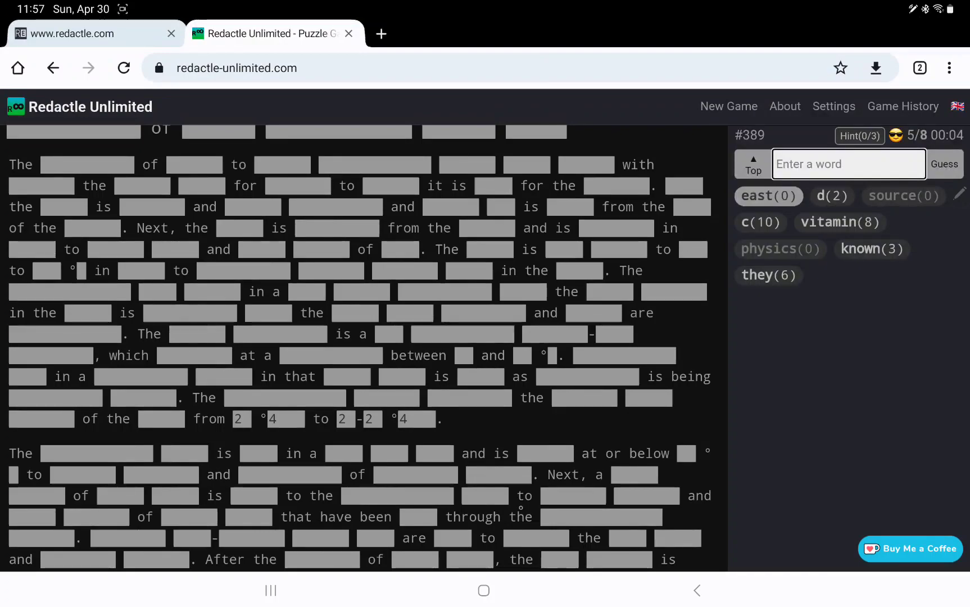
pyautogui.scroll(-1, 364, 350)
pyautogui.click(552, 336)
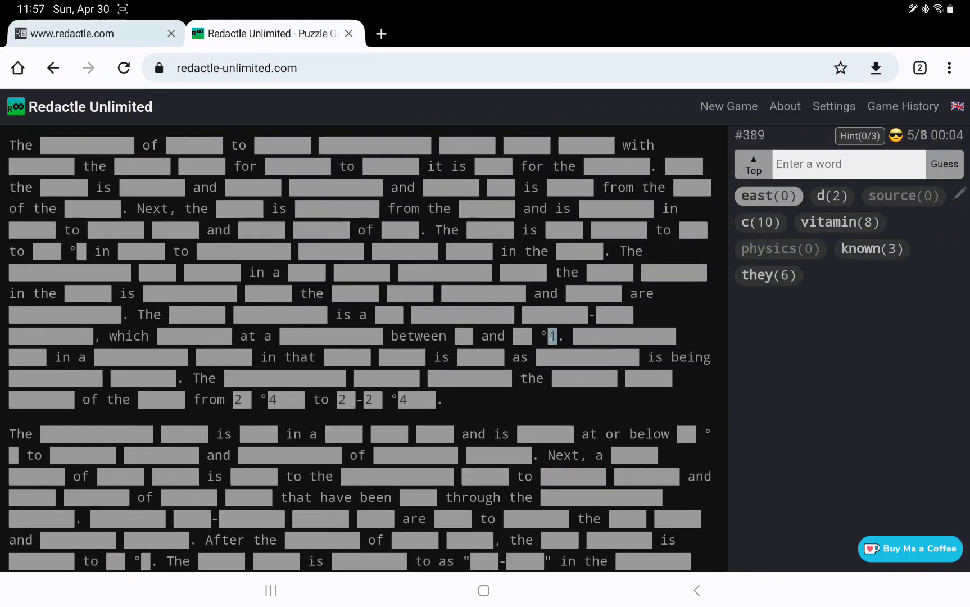
pyautogui.write('c')
pyautogui.press('Return')
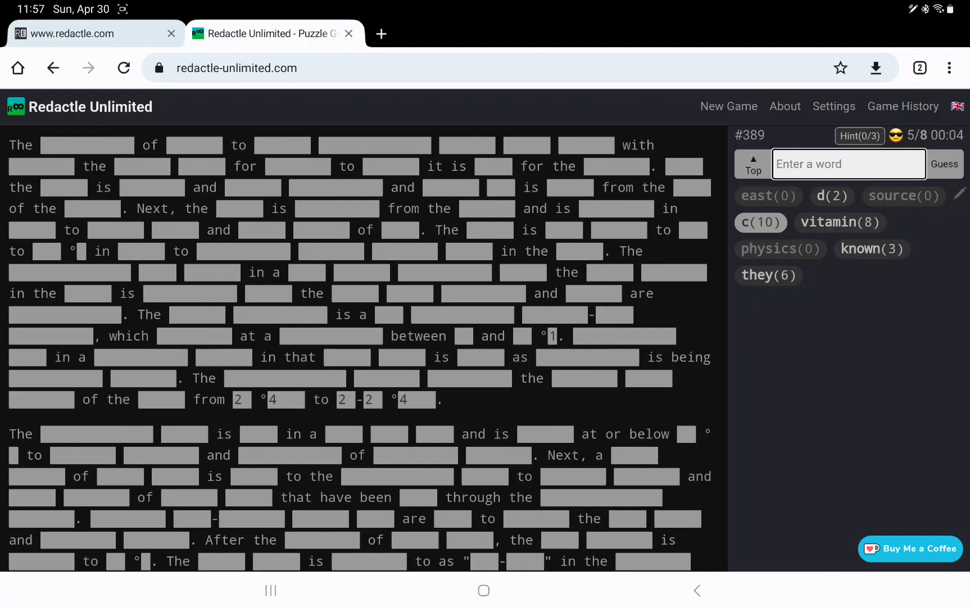
pyautogui.write('f')
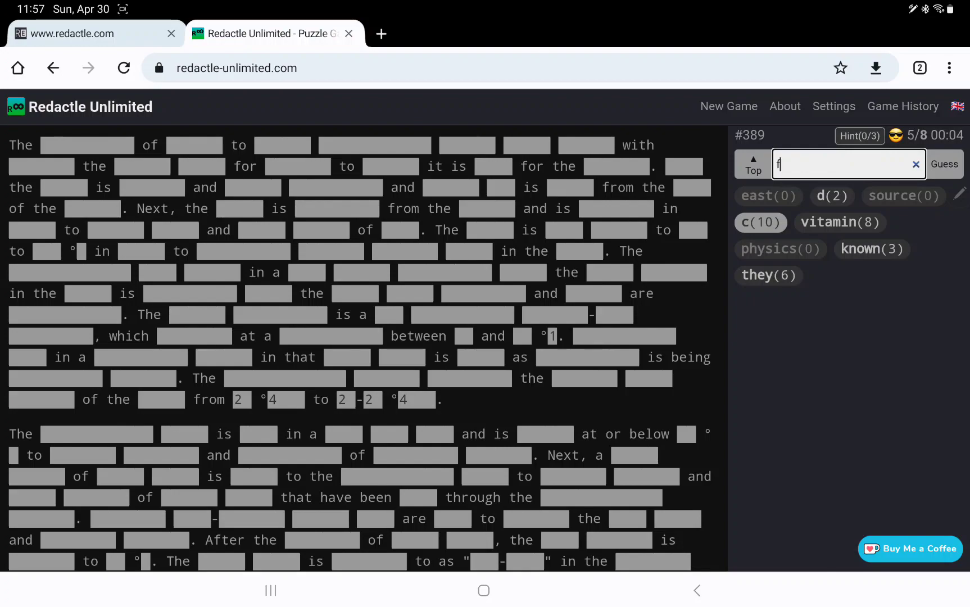
pyautogui.press('Return')
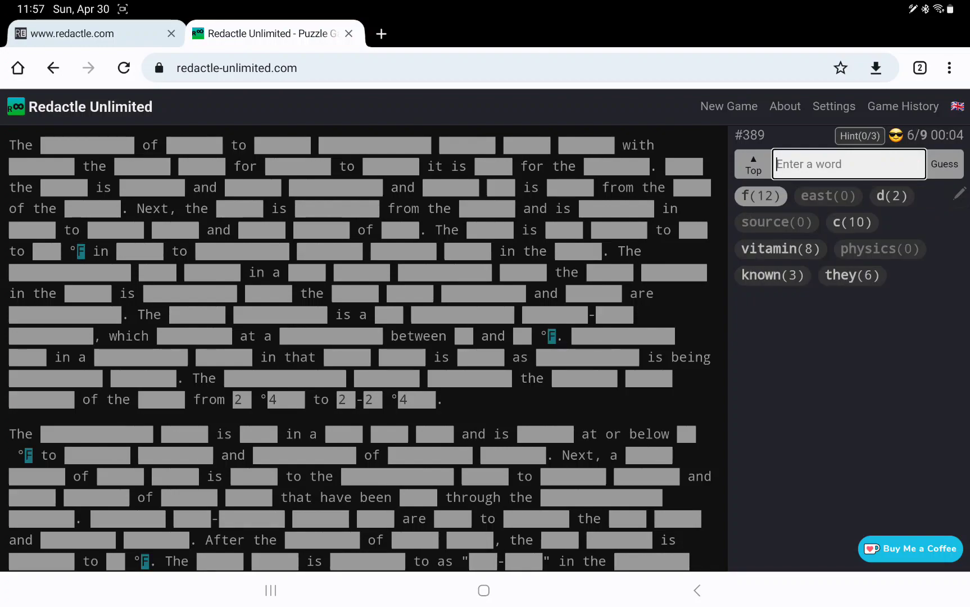
pyautogui.scroll(-1, 360, 350)
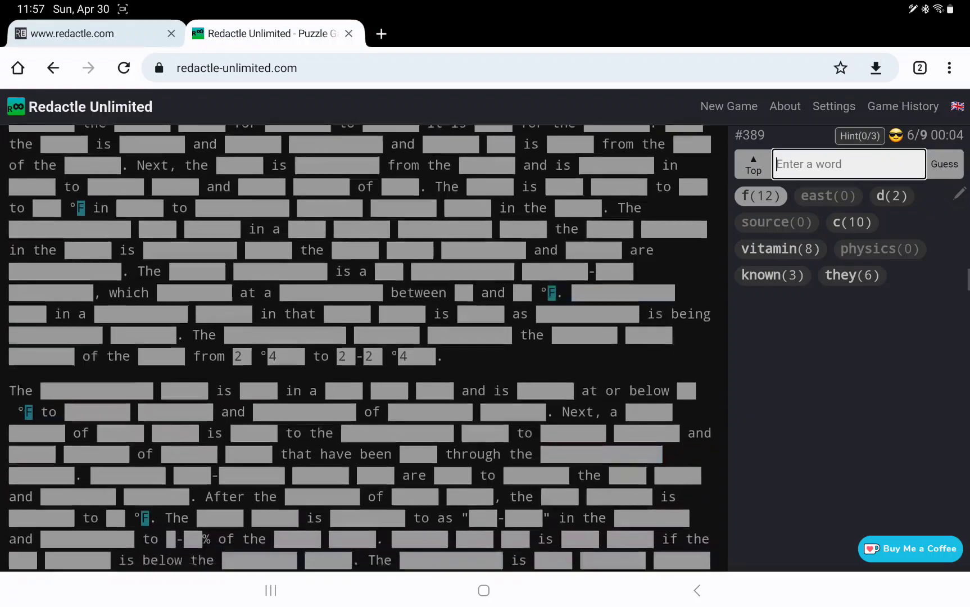
# Step: Reveal the second paragraph's opening word lengths and the number after 'at or below'
pyautogui.click(546, 377)
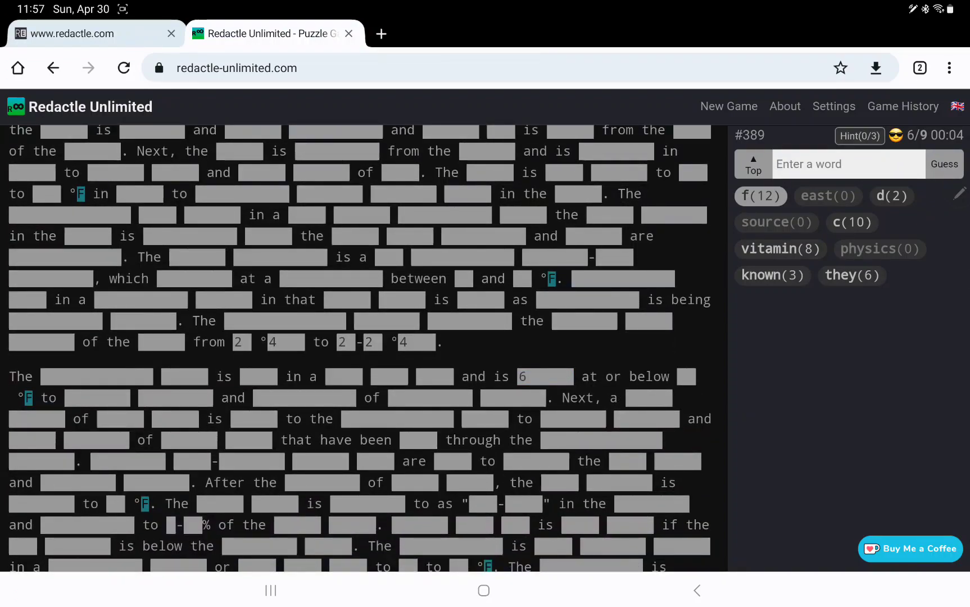
pyautogui.click(96, 377)
pyautogui.click(185, 376)
pyautogui.click(259, 376)
pyautogui.click(344, 377)
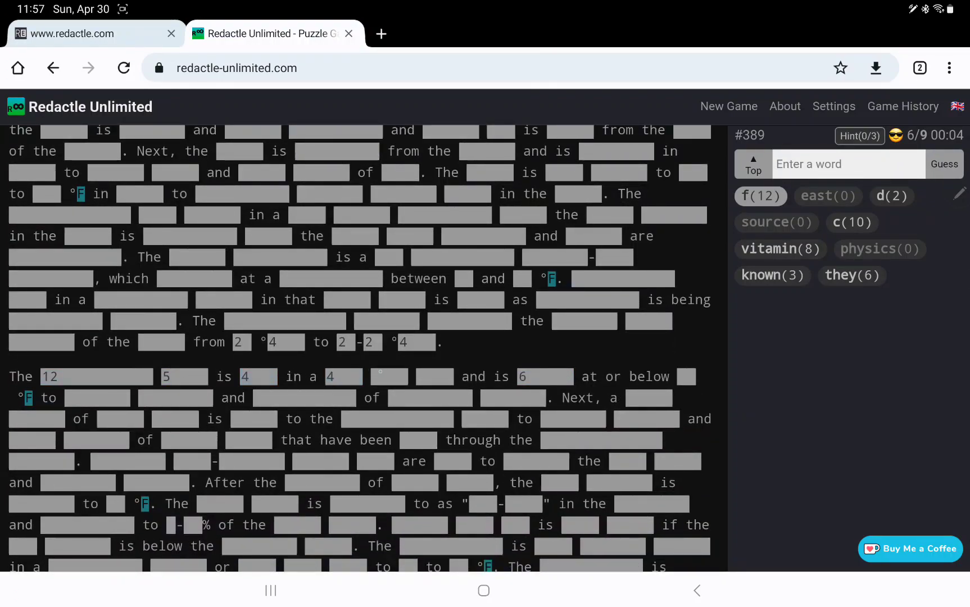
pyautogui.click(389, 377)
pyautogui.click(435, 376)
pyautogui.click(686, 376)
# Step: Reveal the 7- and 8-letter counts of the two hidden words after '°F to'
pyautogui.click(98, 398)
pyautogui.click(175, 397)
pyautogui.scroll(-5, 518, 479)
pyautogui.scroll(-3, 518, 479)
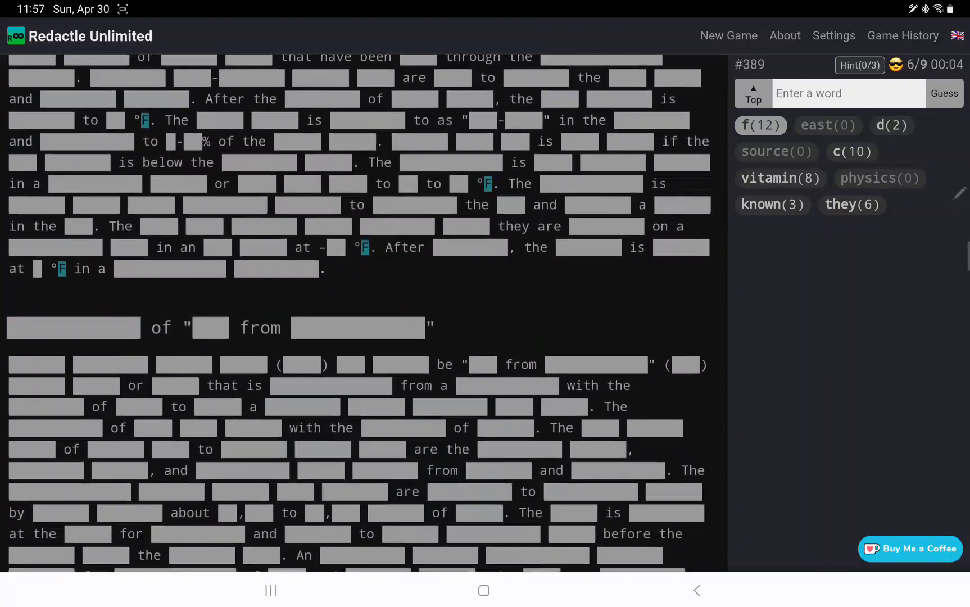
pyautogui.scroll(-2, 599, 423)
pyautogui.scroll(-1, 599, 423)
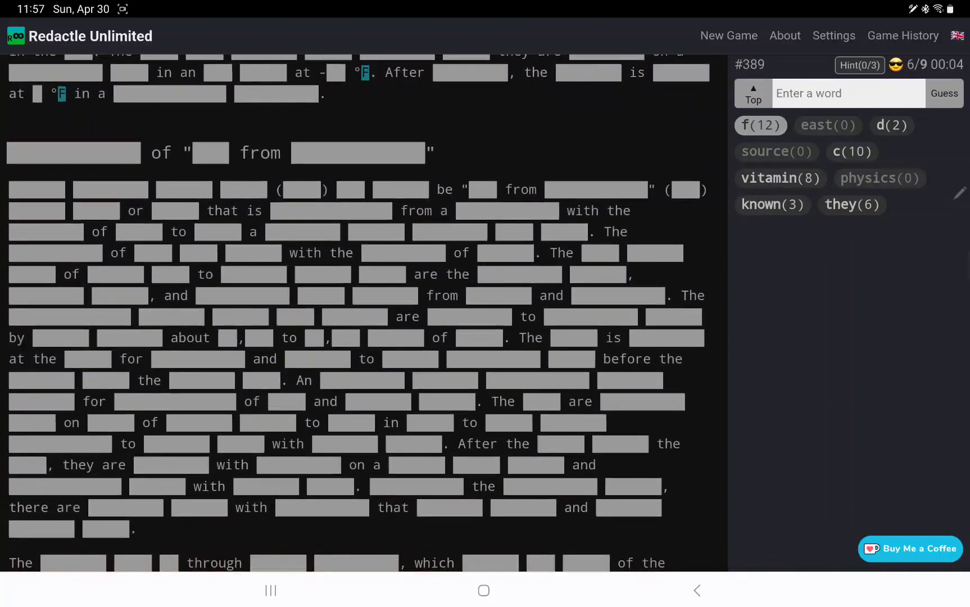
pyautogui.scroll(-3, 599, 423)
pyautogui.scroll(-3, 598, 423)
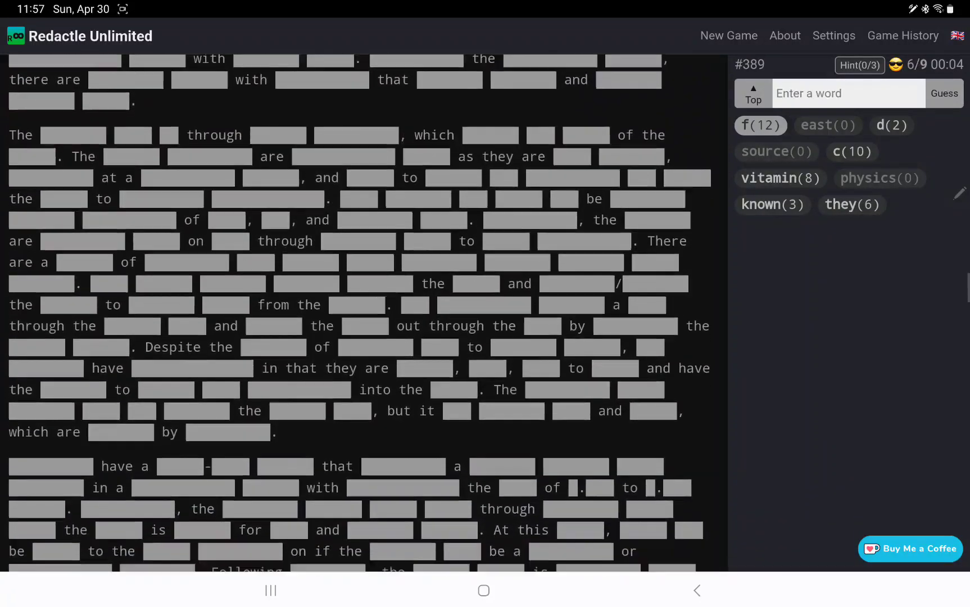
pyautogui.scroll(-3, 599, 423)
pyautogui.scroll(-3, 598, 424)
pyautogui.scroll(-3, 599, 423)
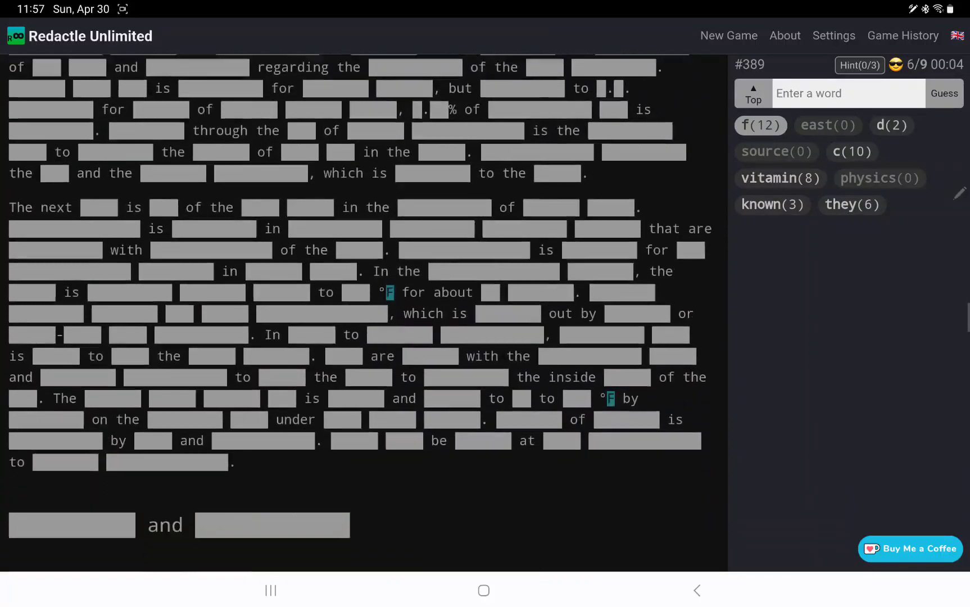
pyautogui.scroll(-3, 599, 423)
pyautogui.scroll(-1, 598, 423)
pyautogui.scroll(-1, 599, 424)
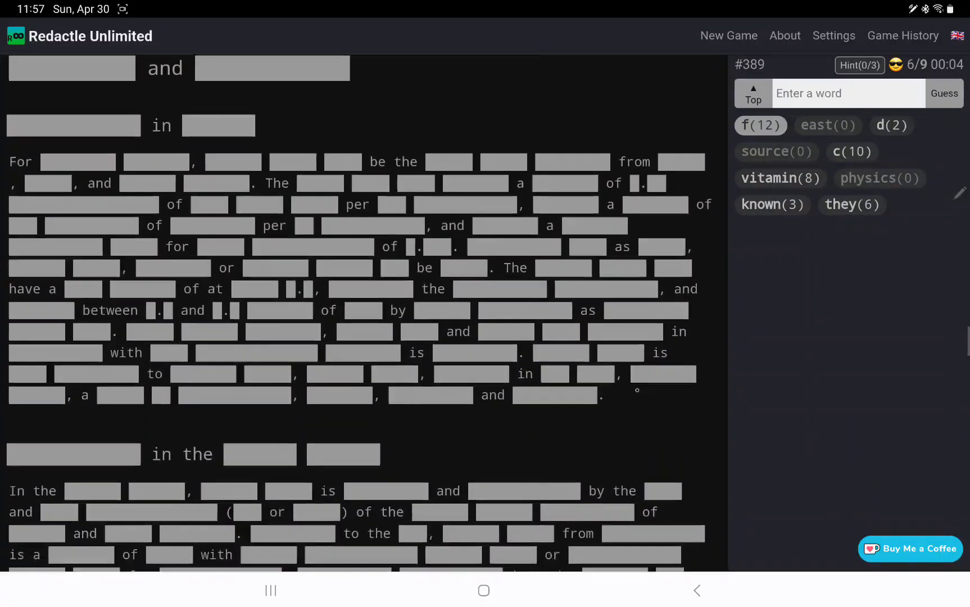
pyautogui.scroll(-3, 599, 424)
pyautogui.scroll(-1, 598, 424)
pyautogui.scroll(-2, 599, 423)
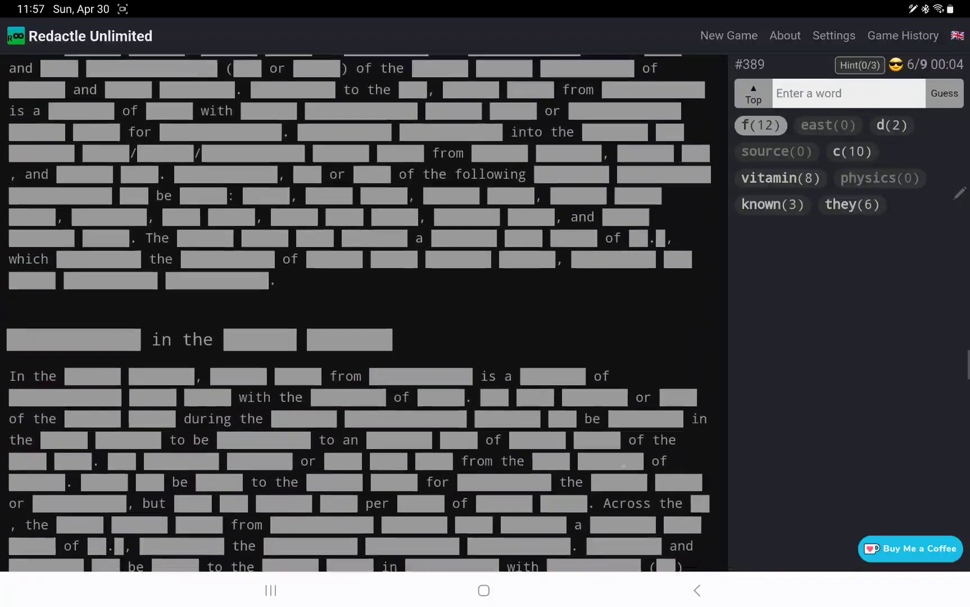
pyautogui.scroll(-3, 599, 424)
pyautogui.scroll(-1, 599, 423)
pyautogui.scroll(-2, 599, 423)
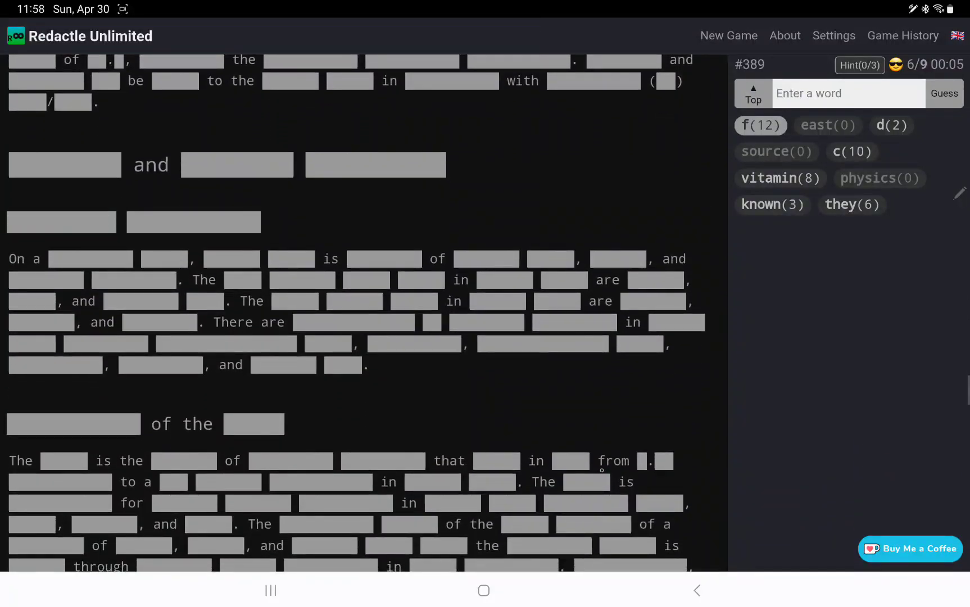
pyautogui.scroll(-1, 598, 424)
pyautogui.scroll(-2, 599, 423)
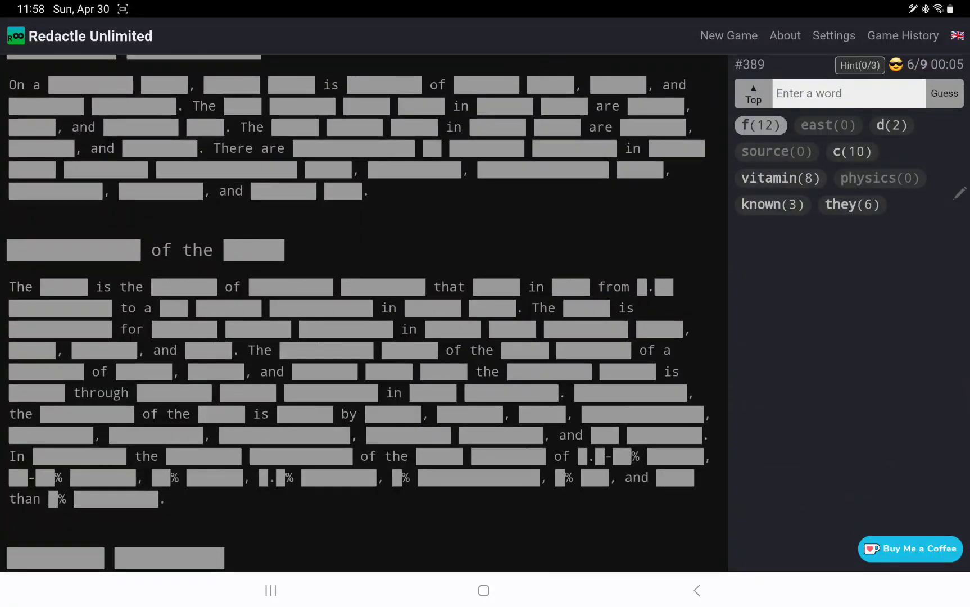
# Step: Show letter counts for the hidden words in the two section headings
pyautogui.click(74, 243)
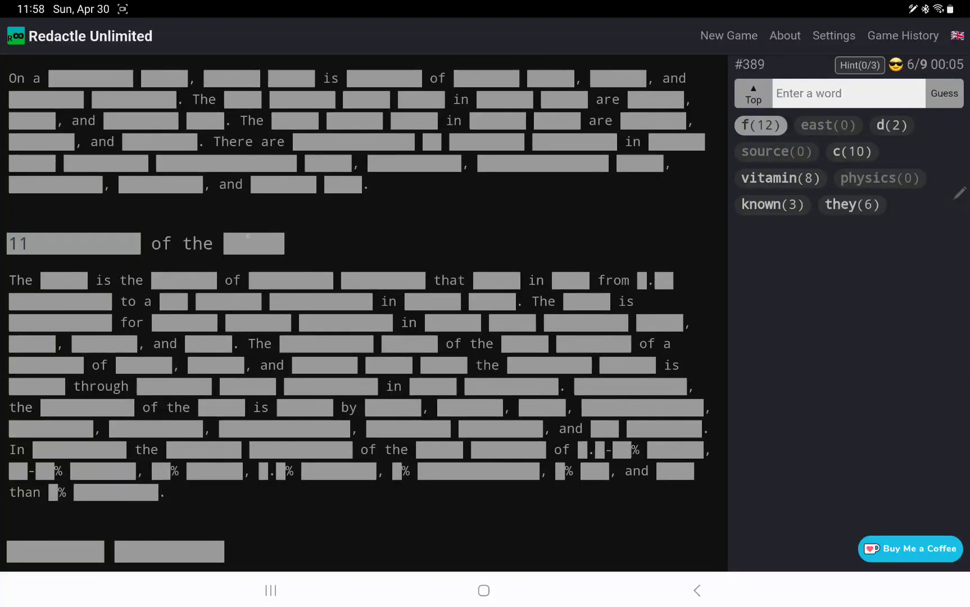
pyautogui.click(254, 243)
pyautogui.scroll(-3, 361, 311)
pyautogui.click(55, 314)
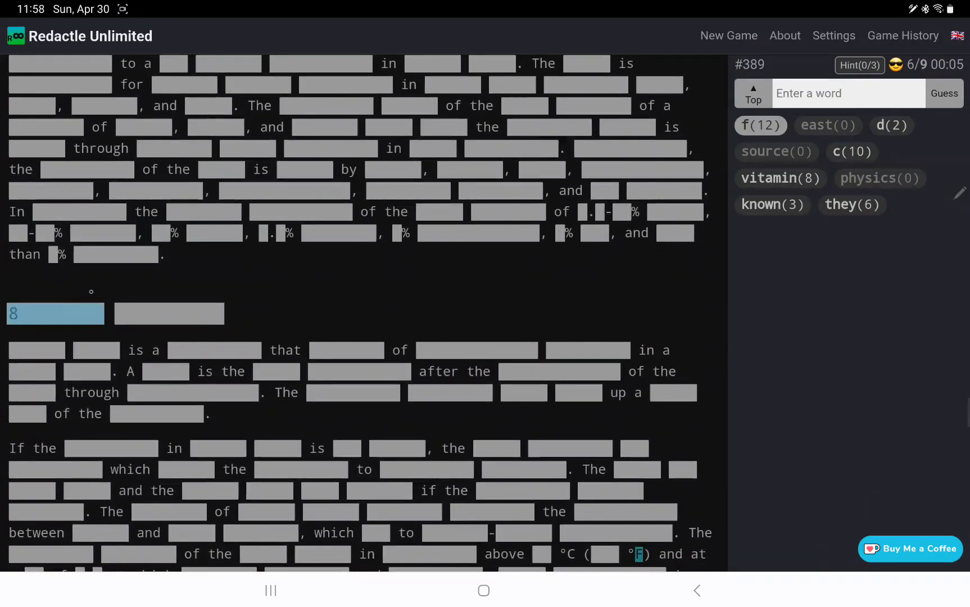
pyautogui.click(170, 314)
# Step: Show letter counts for the six hidden words on the paragraph's first line
pyautogui.click(36, 350)
pyautogui.click(96, 349)
pyautogui.click(214, 350)
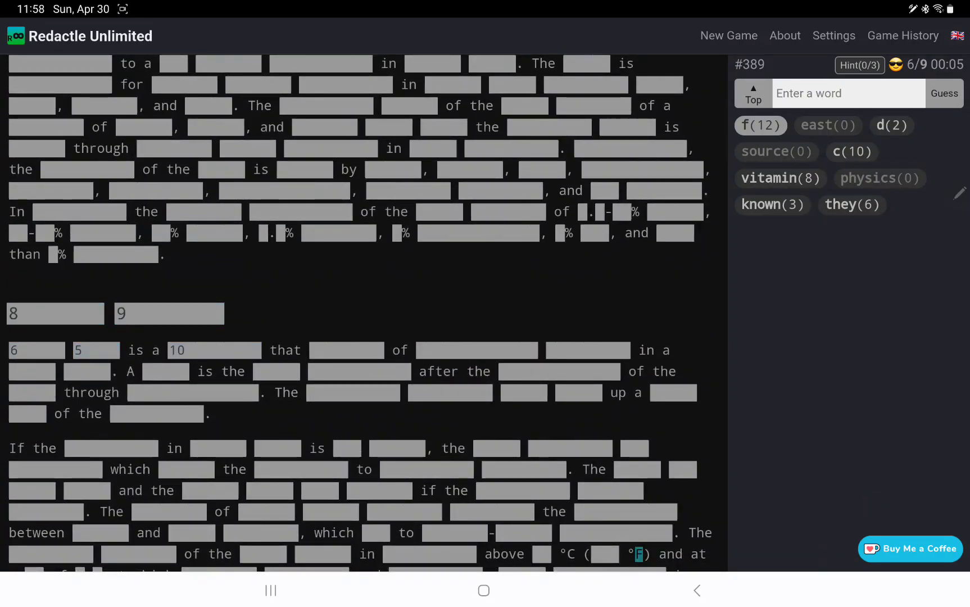
pyautogui.click(347, 350)
pyautogui.click(477, 350)
pyautogui.click(587, 350)
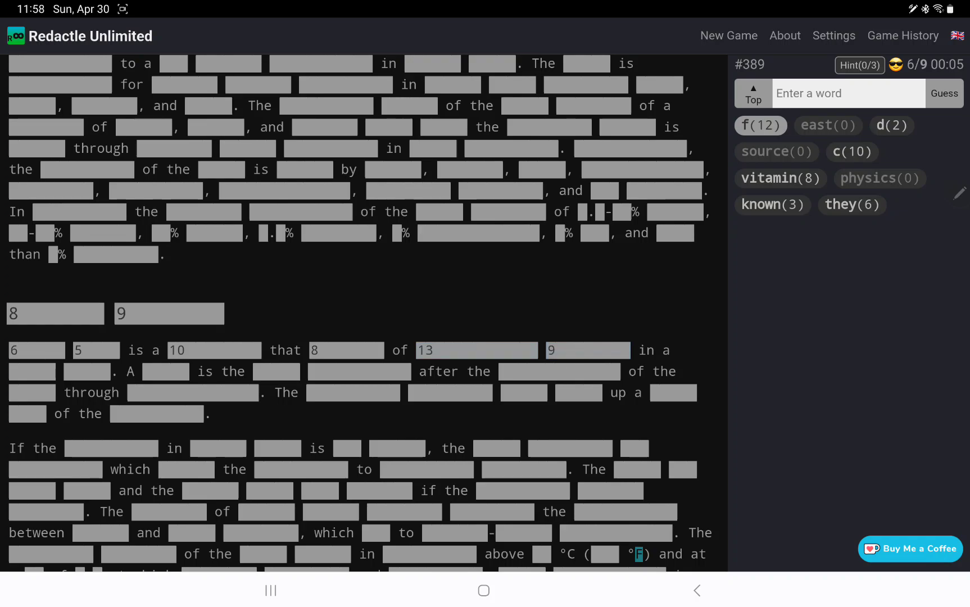
# Step: Show letter counts for the second-line words and the temperatures before °C and °F
pyautogui.click(32, 371)
pyautogui.click(87, 371)
pyautogui.click(166, 371)
pyautogui.click(277, 371)
pyautogui.click(359, 371)
pyautogui.click(558, 371)
pyautogui.scroll(-3, 357, 341)
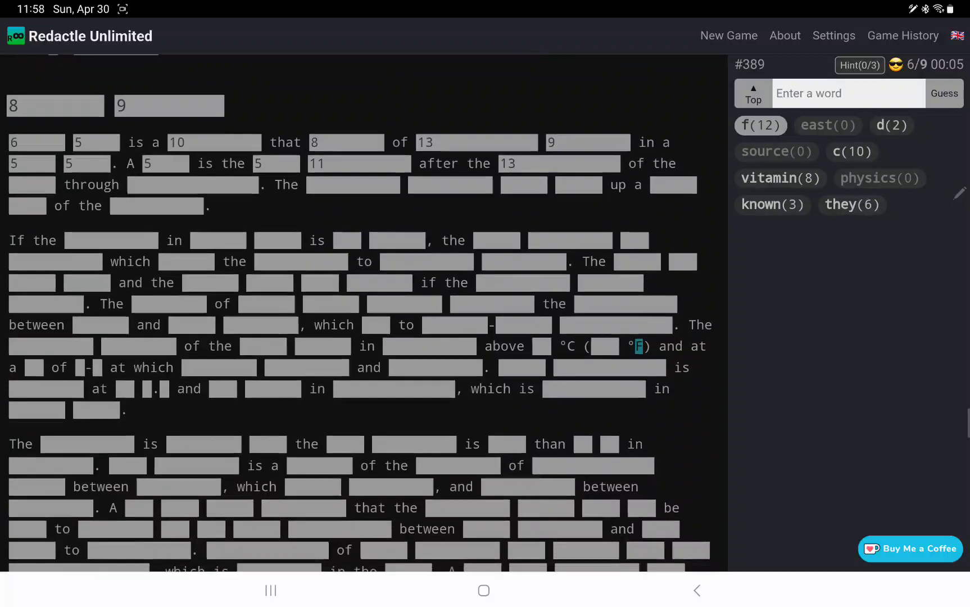
pyautogui.scroll(-2, 357, 342)
pyautogui.click(541, 238)
pyautogui.click(604, 239)
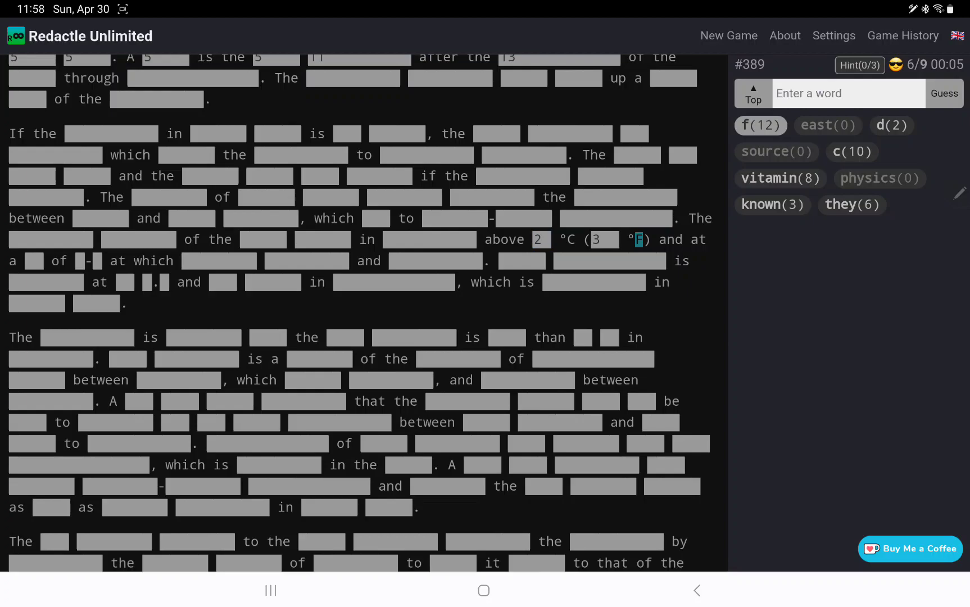
pyautogui.scroll(-3, 550, 423)
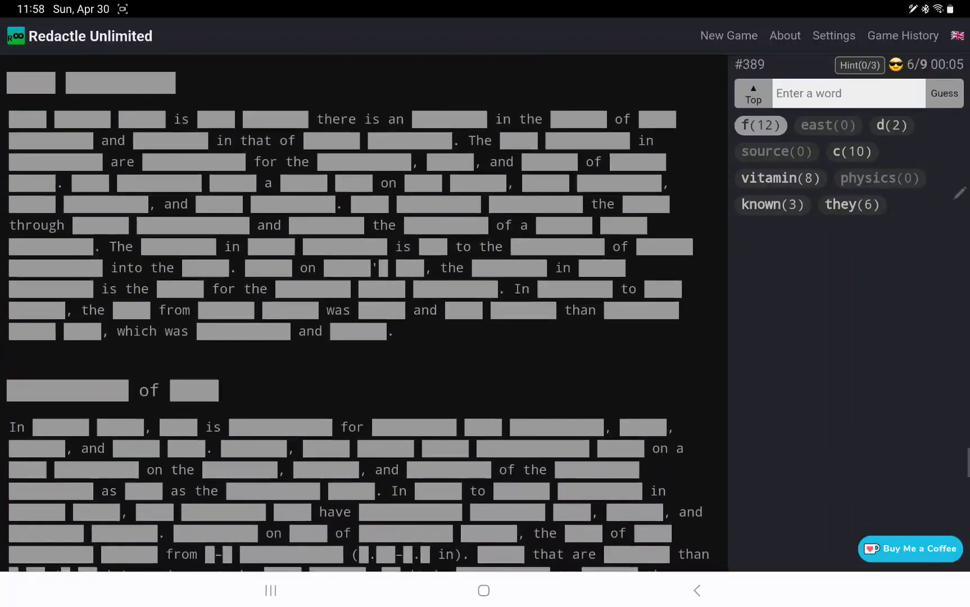
pyautogui.scroll(-2, 364, 304)
pyautogui.scroll(-2, 584, 346)
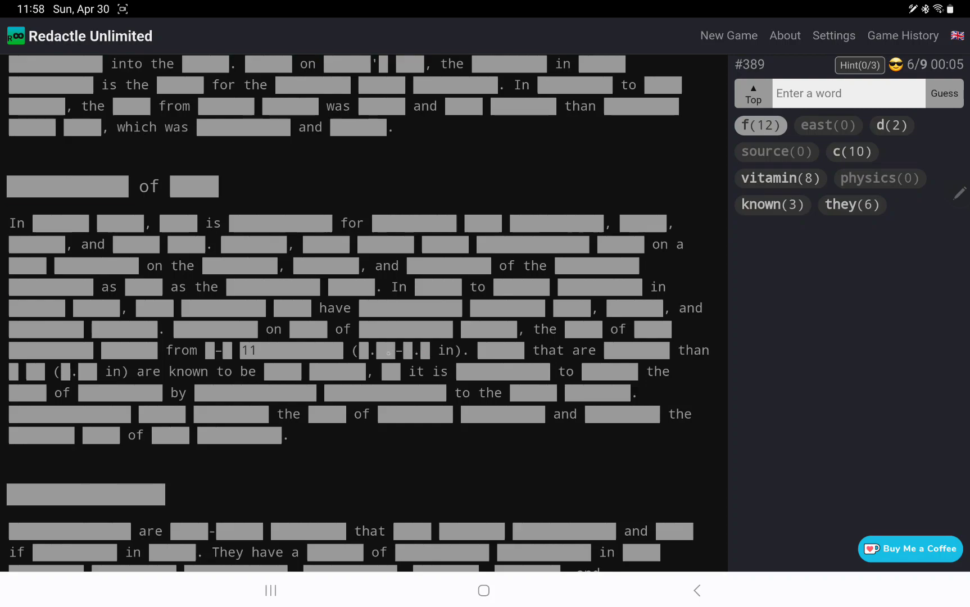
# Step: Show letter counts for the hidden words in and around the inches measurement
pyautogui.click(385, 350)
pyautogui.click(424, 350)
pyautogui.click(584, 329)
pyautogui.click(652, 329)
pyautogui.click(50, 350)
pyautogui.click(128, 350)
# Step: Show letter counts for the words after 'from' and 'in)', and on the next line
pyautogui.click(209, 349)
pyautogui.click(520, 350)
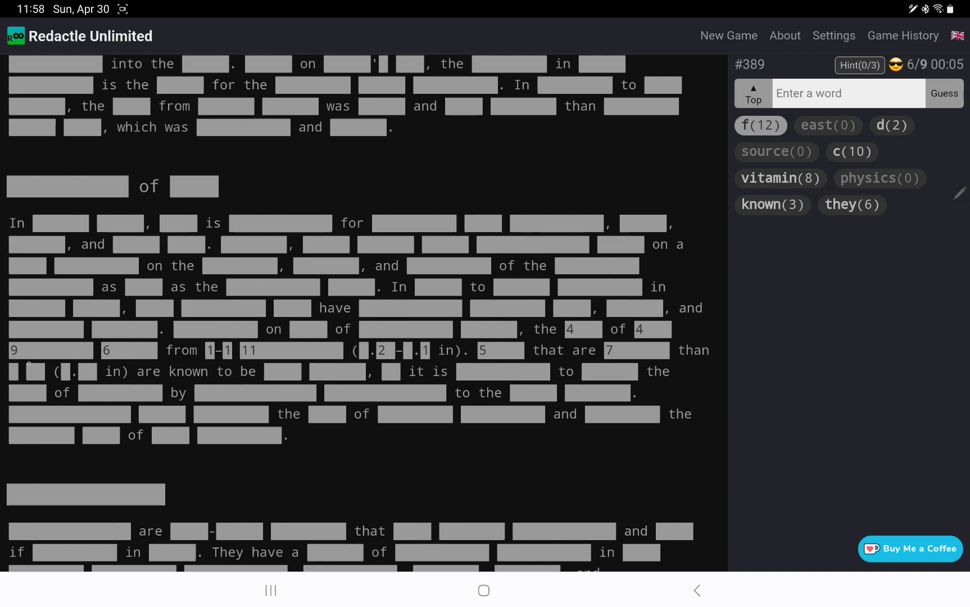
pyautogui.click(32, 373)
pyautogui.click(282, 371)
pyautogui.click(323, 371)
pyautogui.write('fruit')
# Step: Submit the guesses 'fruit' and 'variety', bringing the score to 8/11
pyautogui.press('Return')
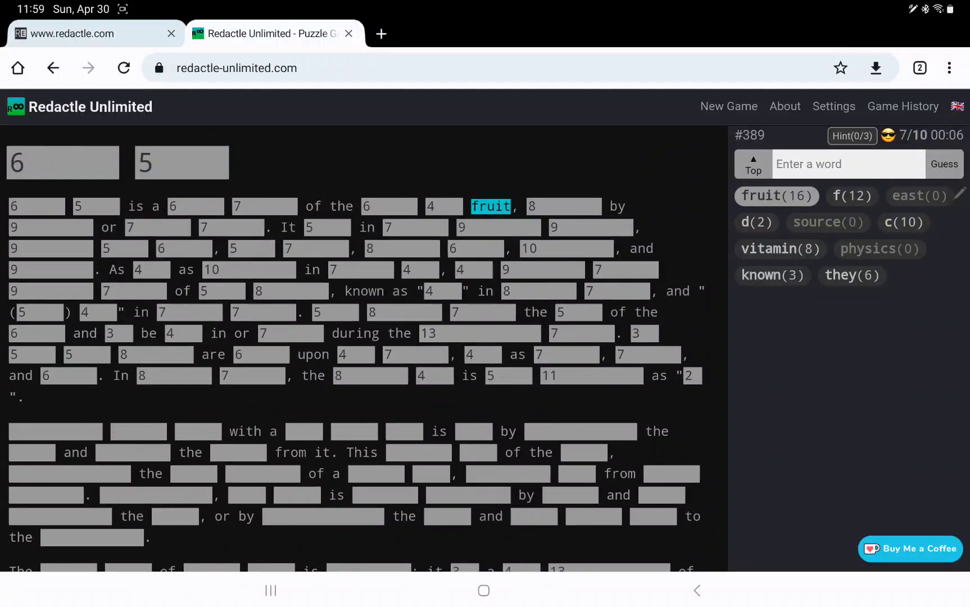
pyautogui.write('vari')
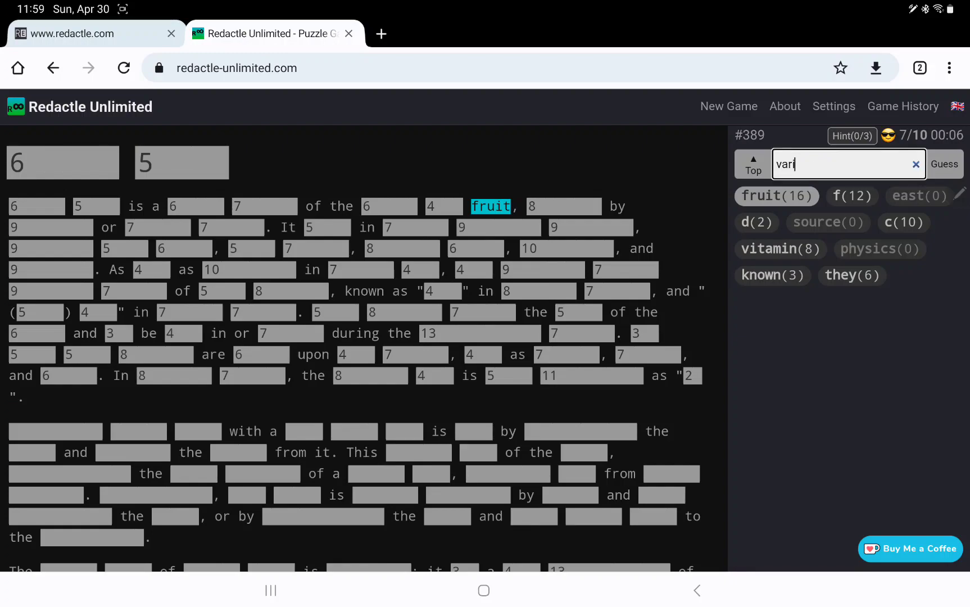
pyautogui.write('ety')
pyautogui.press('Return')
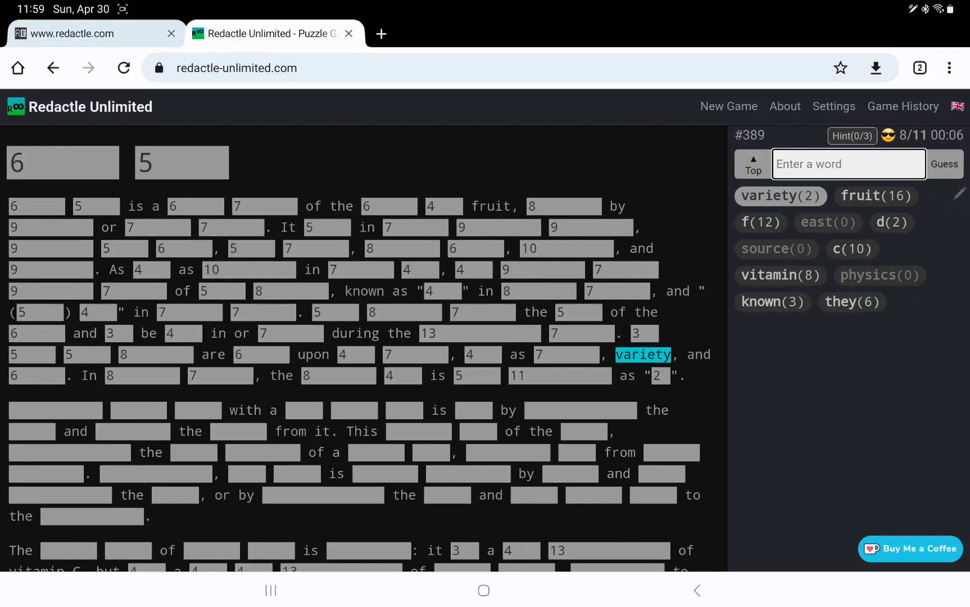
pyautogui.write('pr')
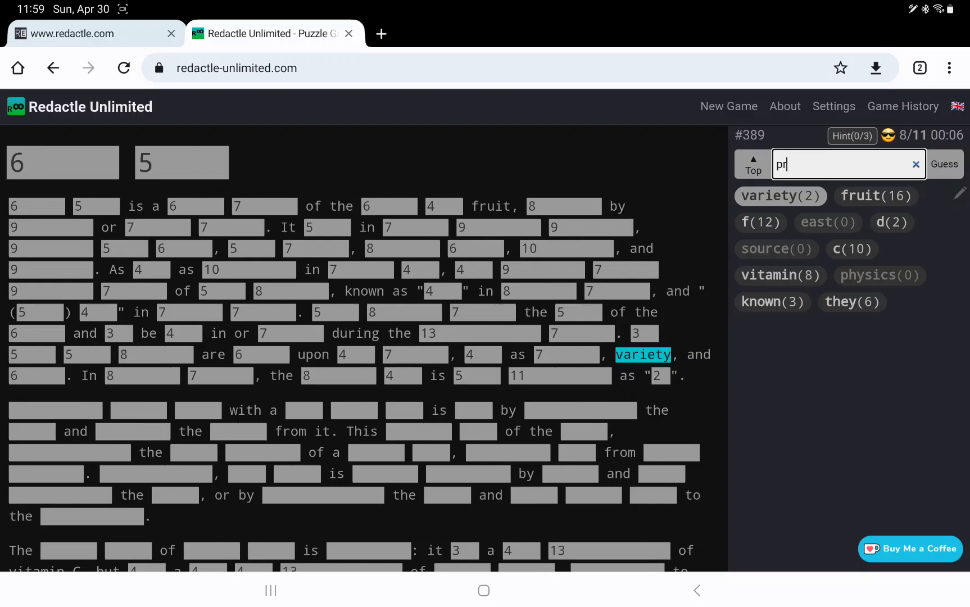
pyautogui.write('oduced')
# Step: Submit 'produced', 'orange' and 'juice', solving puzzle #389 as 'Orange juice' in 14 guesses
pyautogui.press('Return')
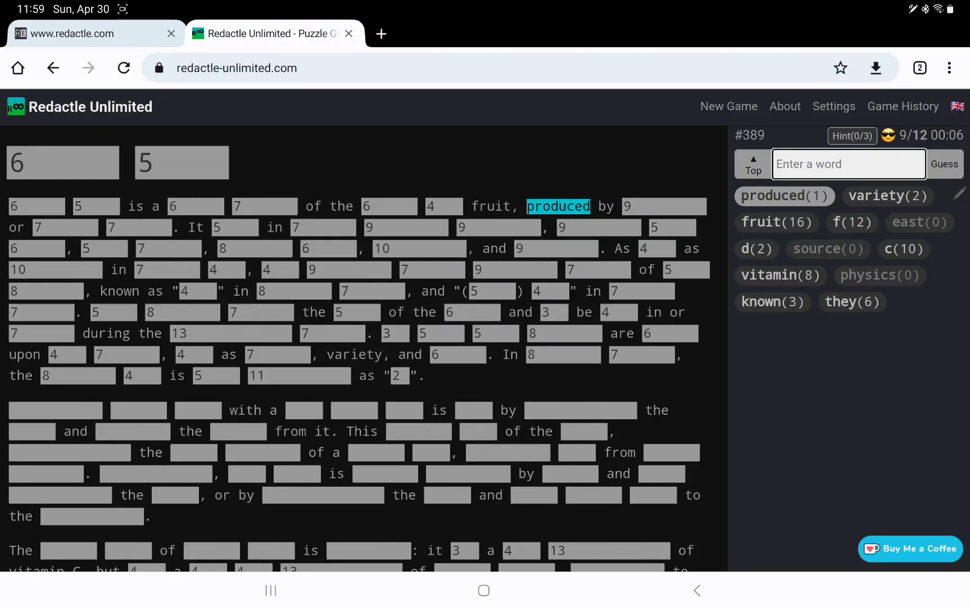
pyautogui.write('orange')
pyautogui.press('Return')
pyautogui.write('juice')
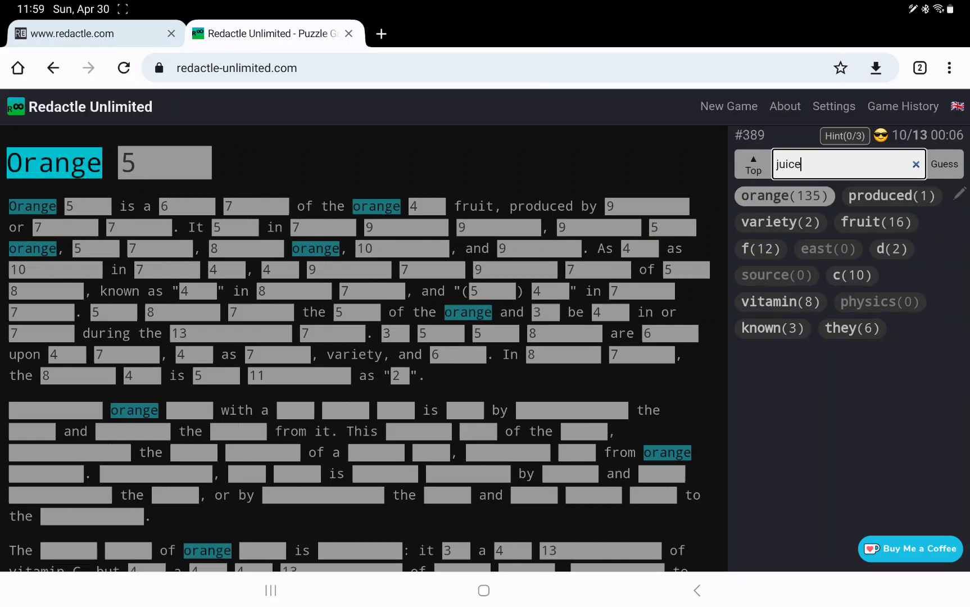
pyautogui.press('Return')
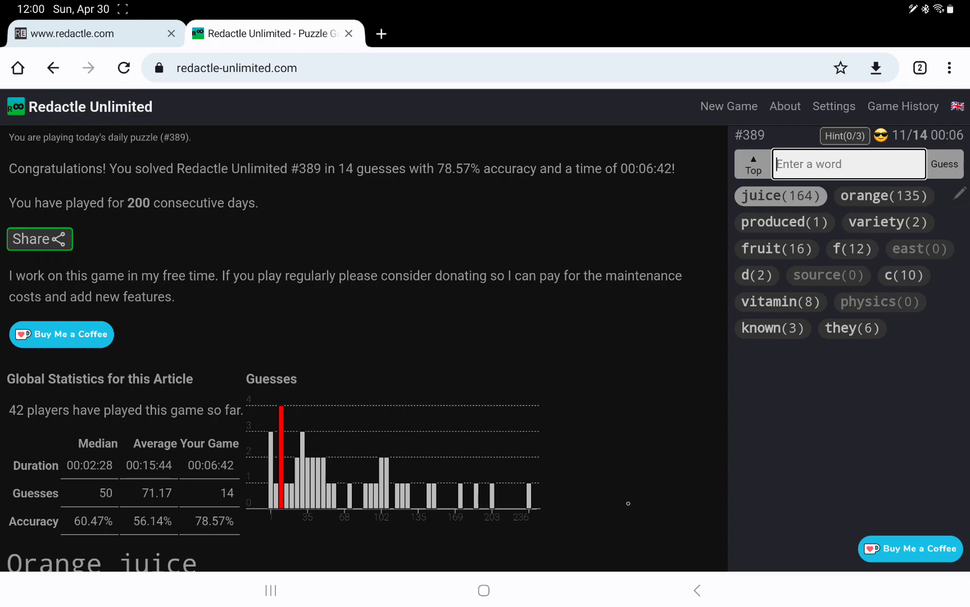
pyautogui.scroll(-2, 627, 503)
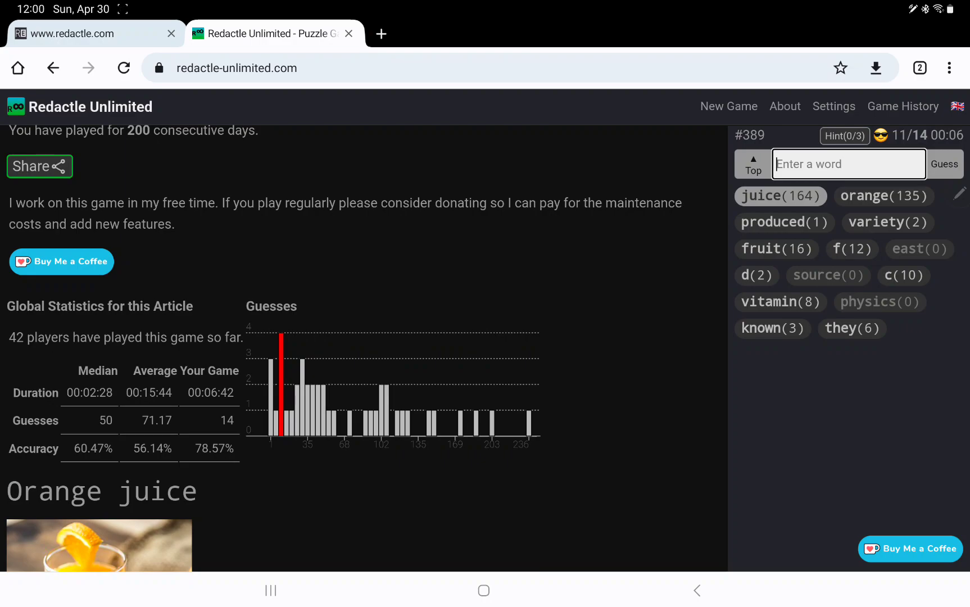
pyautogui.scroll(-5, 364, 342)
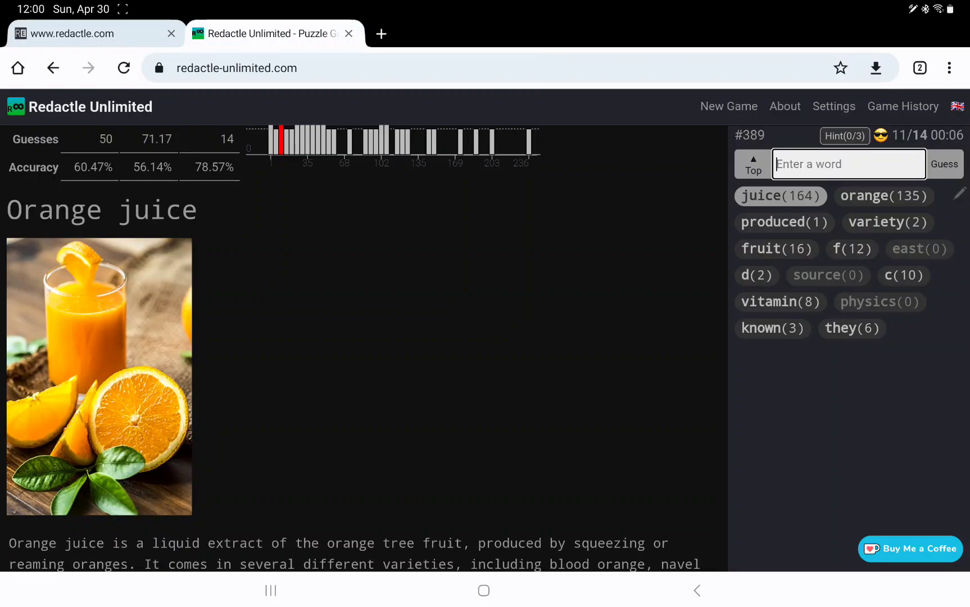
pyautogui.scroll(-2, 364, 342)
pyautogui.scroll(-2, 363, 342)
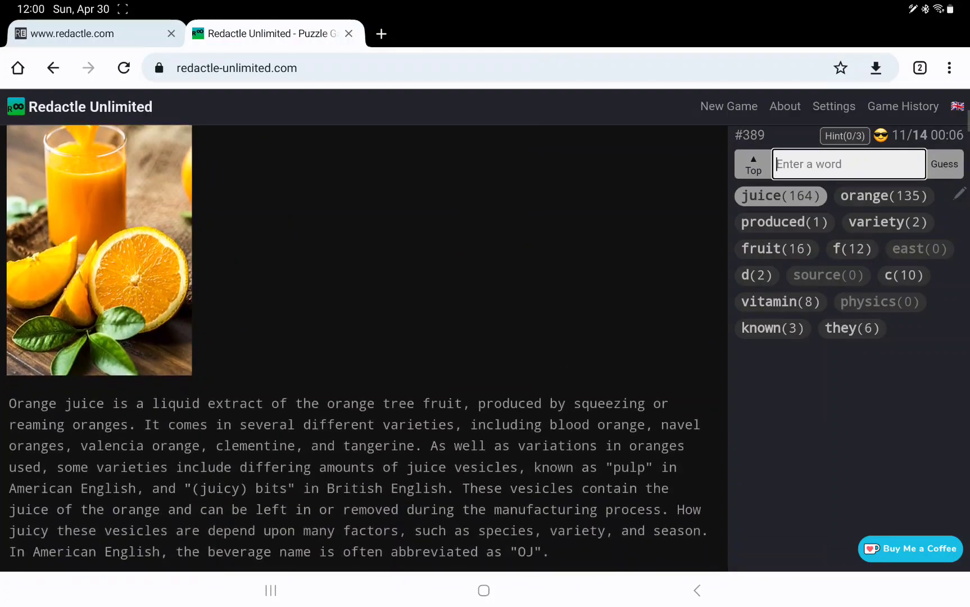
pyautogui.scroll(-3, 364, 342)
pyautogui.scroll(-2, 364, 341)
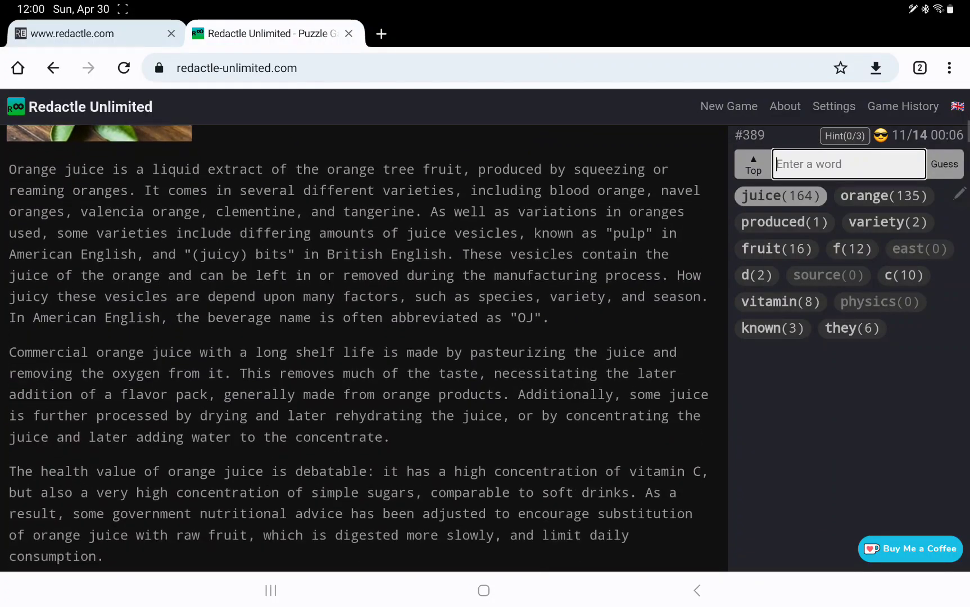
pyautogui.scroll(1, 363, 342)
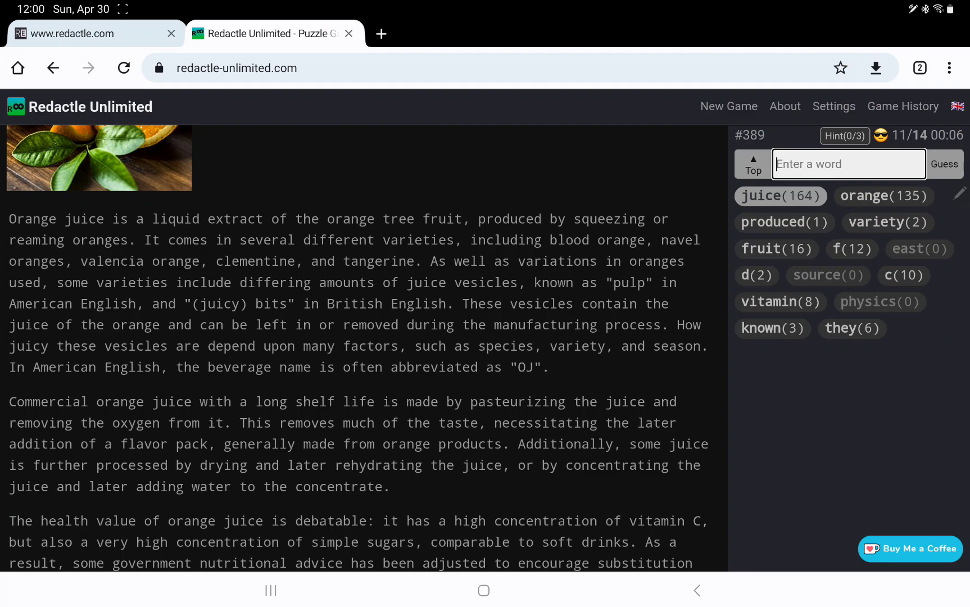
pyautogui.scroll(-2, 622, 389)
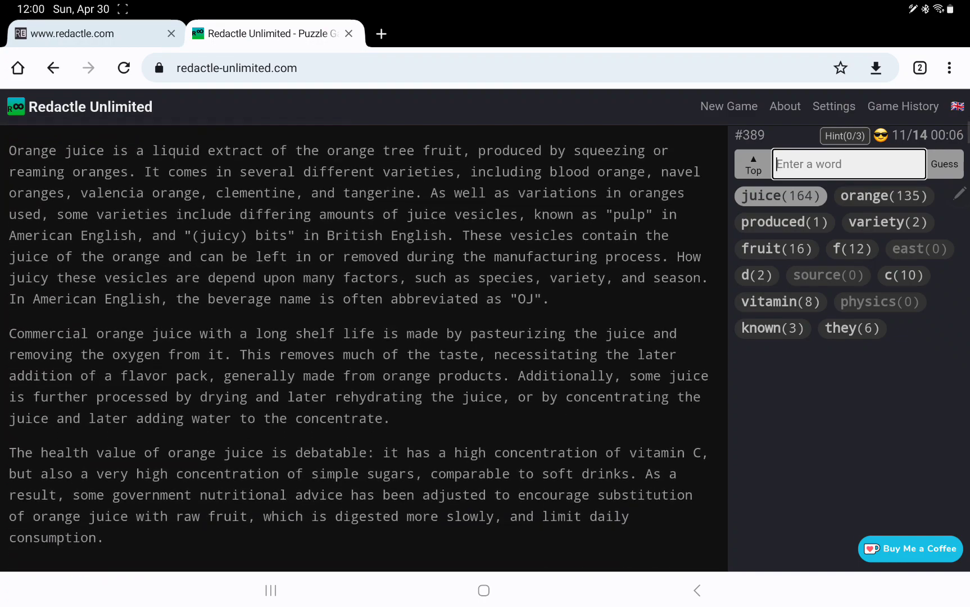
pyautogui.scroll(-2, 622, 388)
pyautogui.scroll(-1, 621, 388)
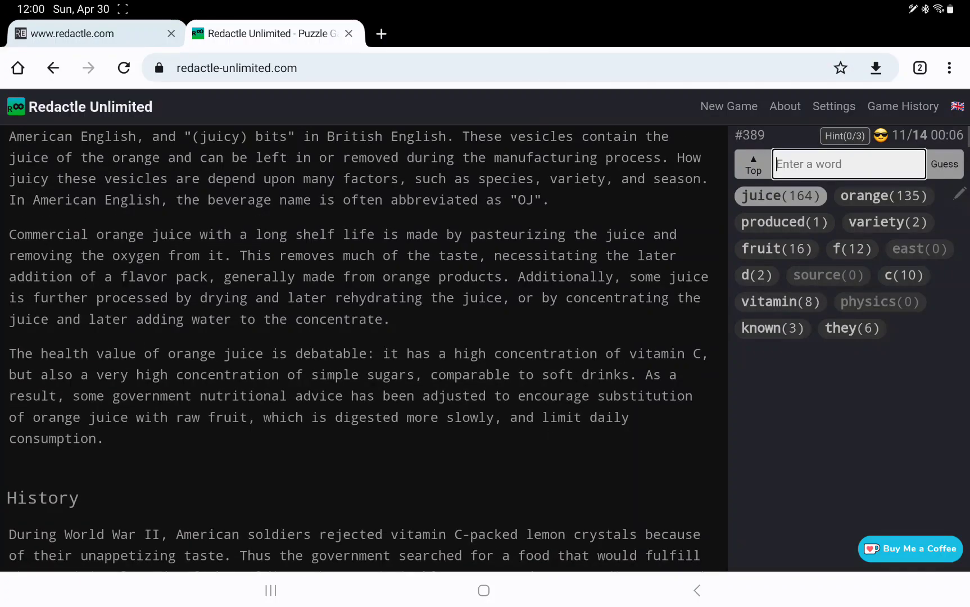
pyautogui.scroll(-1, 537, 190)
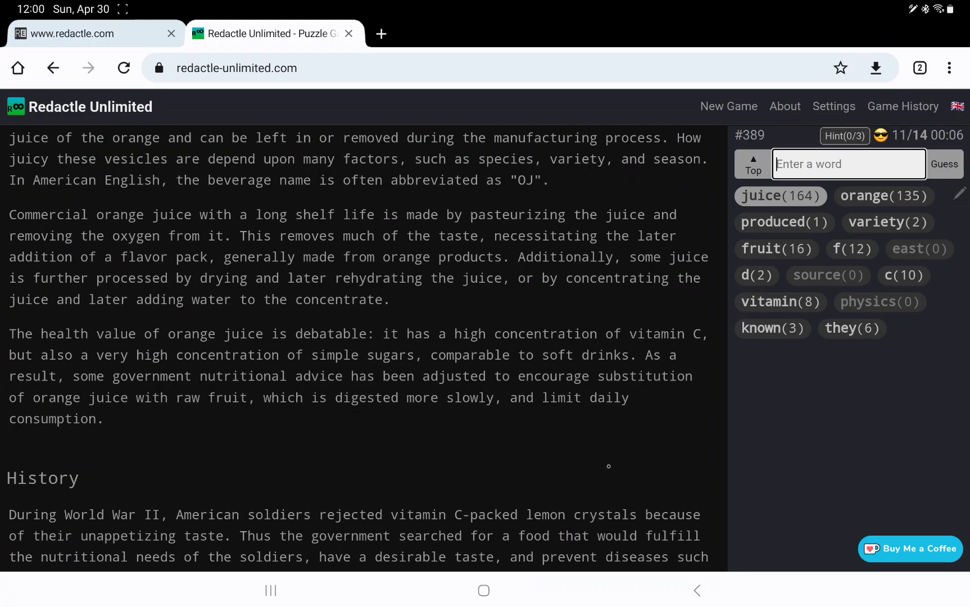
pyautogui.scroll(-5, 357, 342)
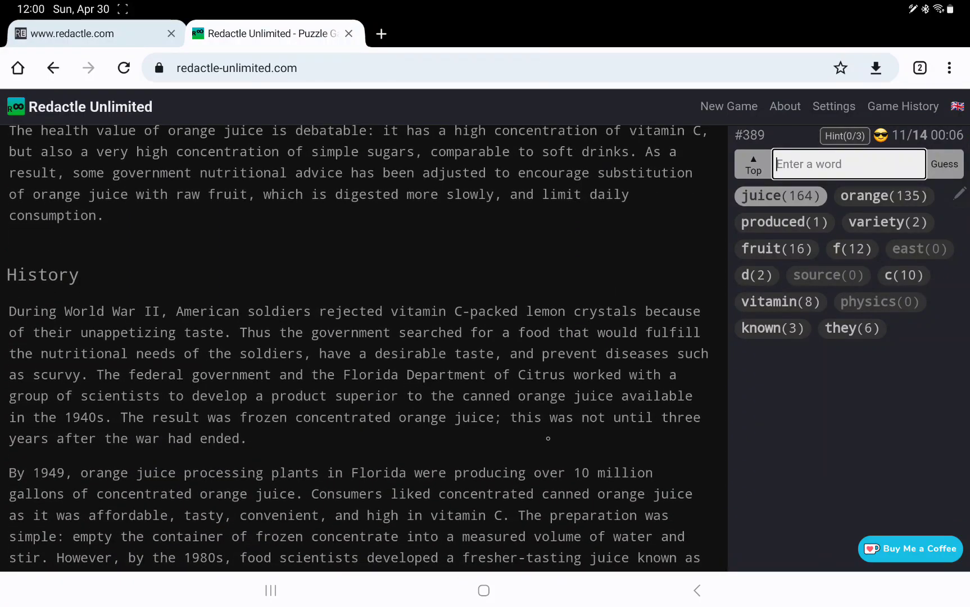
pyautogui.scroll(-1, 548, 438)
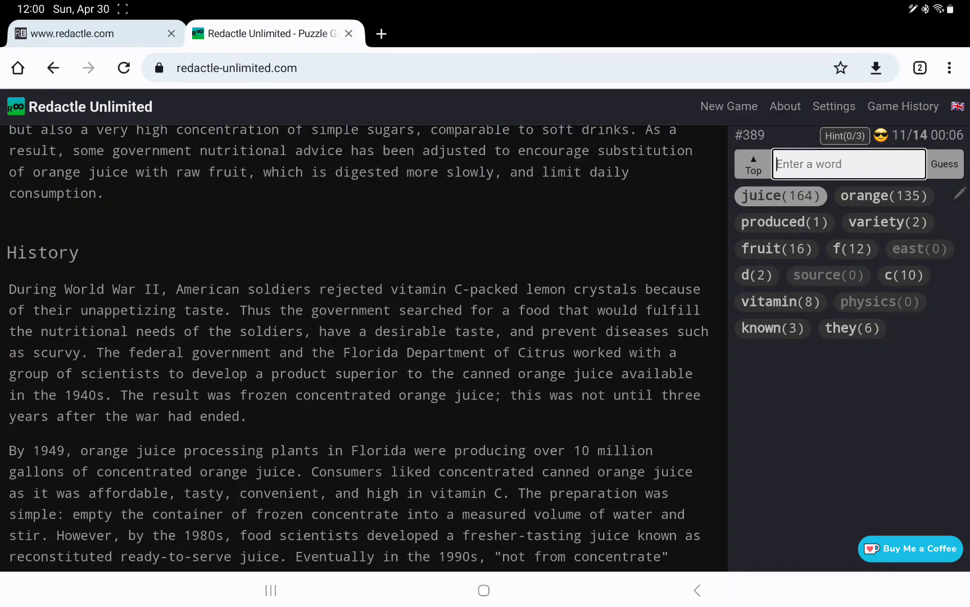
pyautogui.scroll(-1, 569, 407)
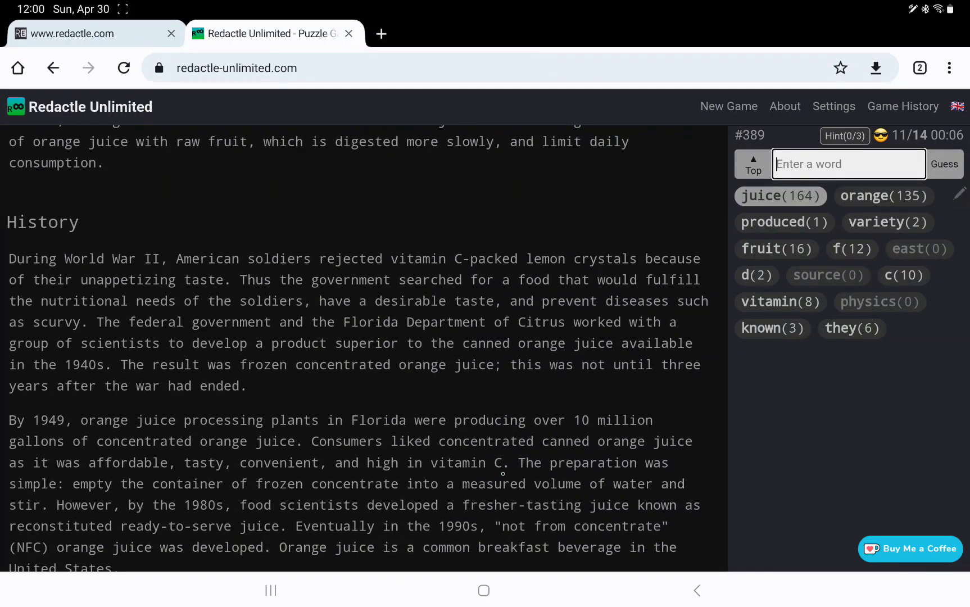
pyautogui.scroll(-1, 358, 342)
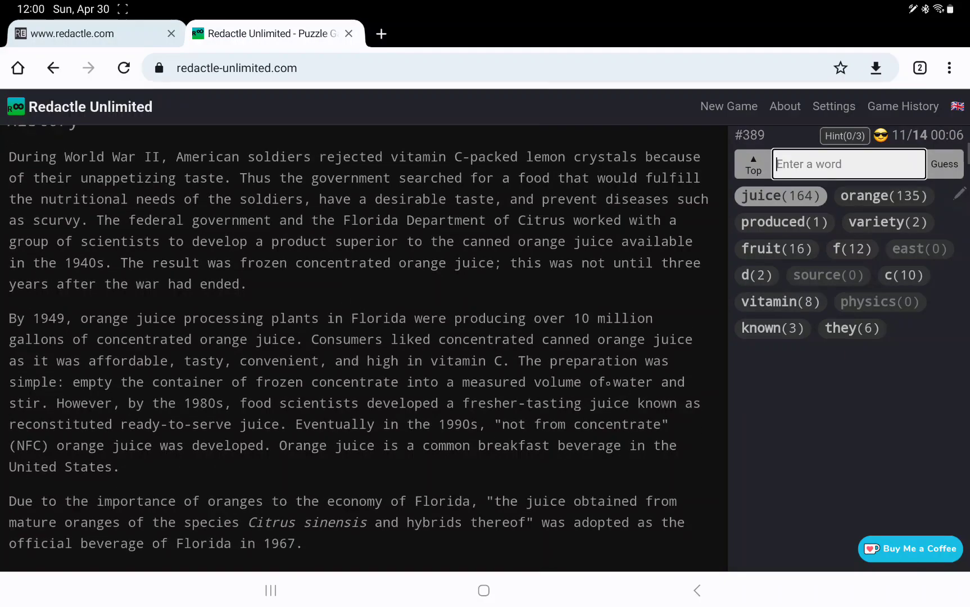
# Step: Jump back to the congratulations message and statistics at the top
pyautogui.click(753, 164)
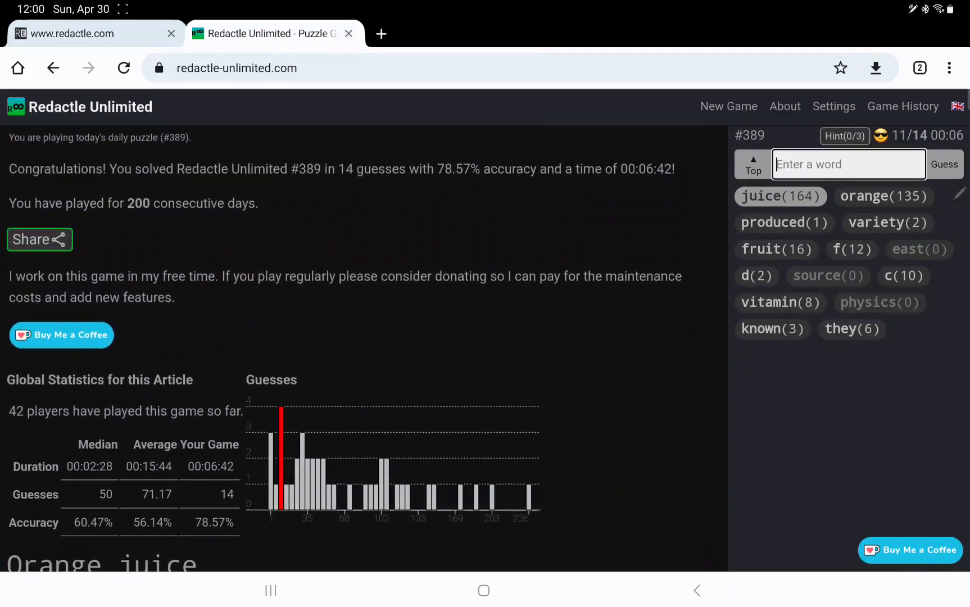